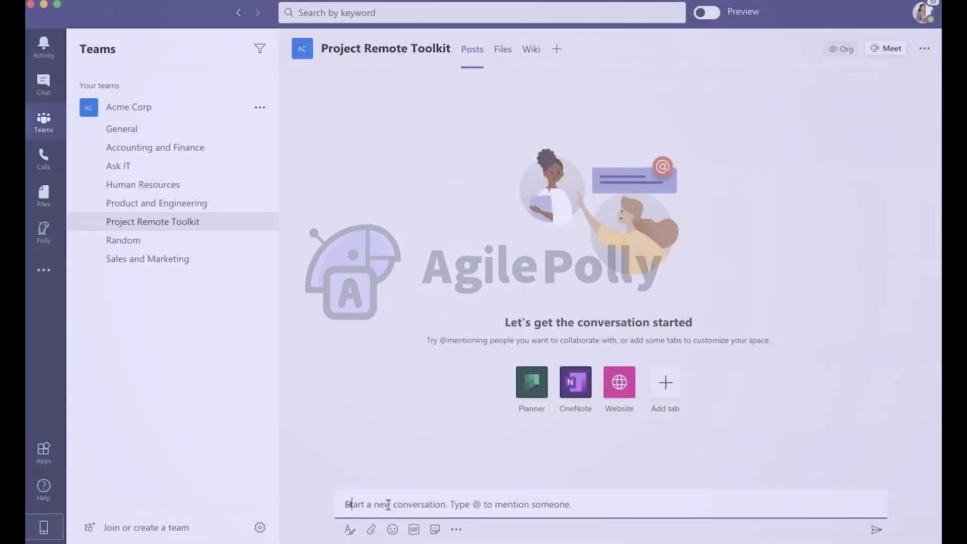
Post a channel message announcing a new application to track Remote Toolkit launch progress and test drive async standups for the next few weeks
{"action": "type", "text": "Hey everyone! I found a new appli"}
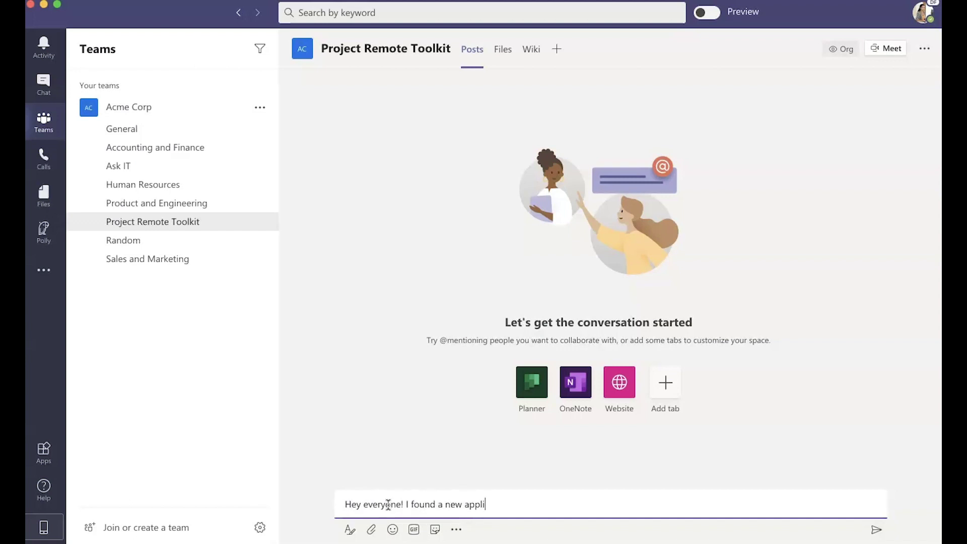
{"action": "type", "text": "cation to help us keep track of our pro"}
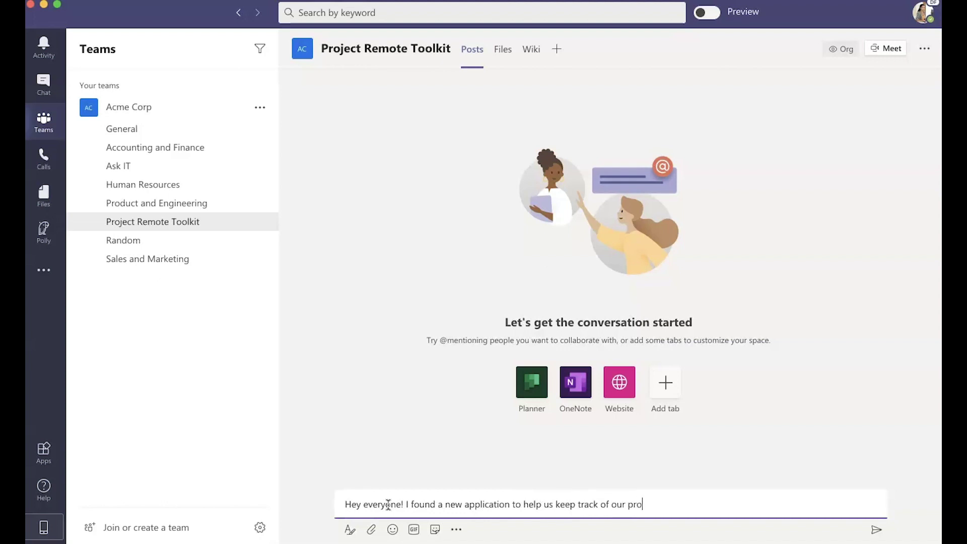
{"action": "type", "text": "gress as we work towards launching the "}
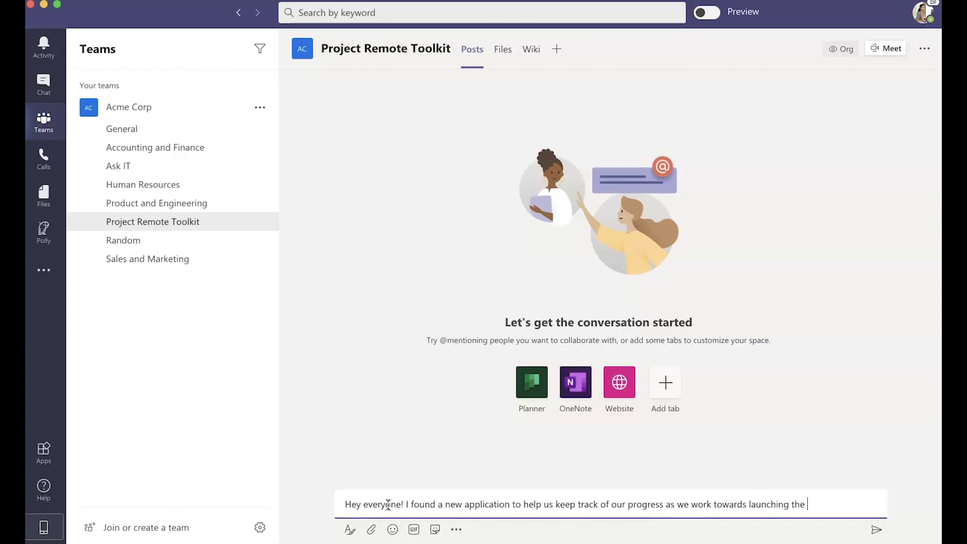
{"action": "type", "text": "Remote Toolkit. I'm going to insta"}
{"action": "key", "text": "BackSpace"}
{"action": "type", "text": "install it for this ch"}
{"action": "key", "text": "BackSpace"}
{"action": "type", "text": "channel to test "}
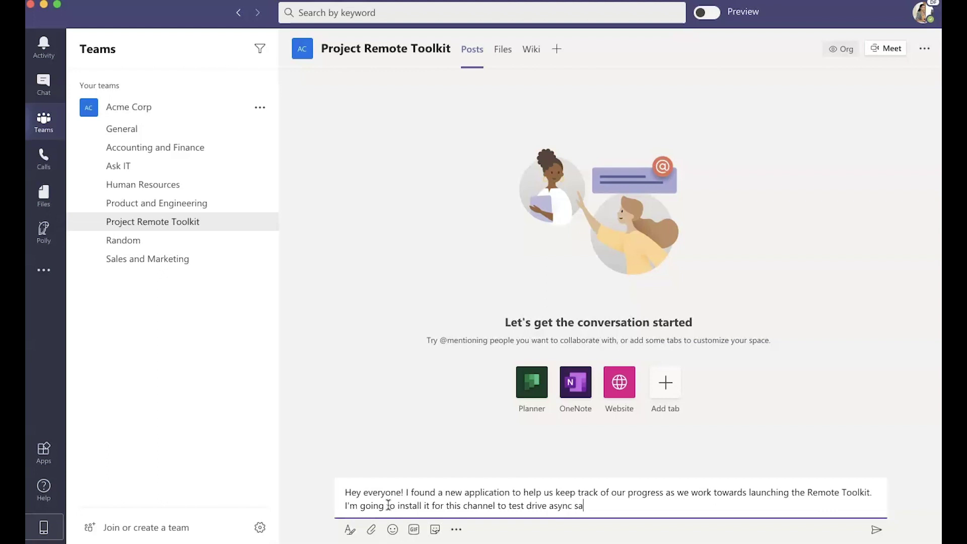
{"action": "type", "text": "drive async sta"}
{"action": "key", "text": "BackSpace"}
{"action": "type", "text": "tandups for the next few weeks."}
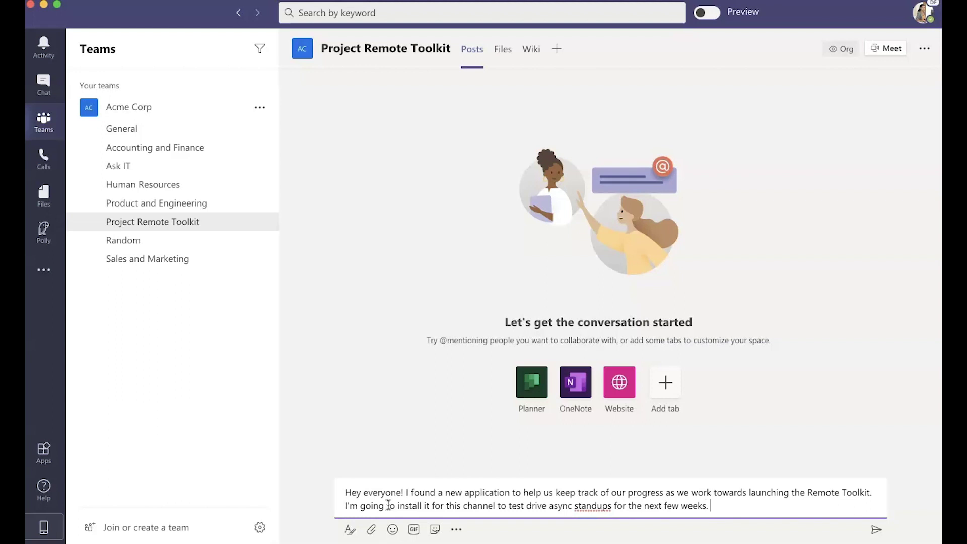
{"action": "key", "text": "Return"}
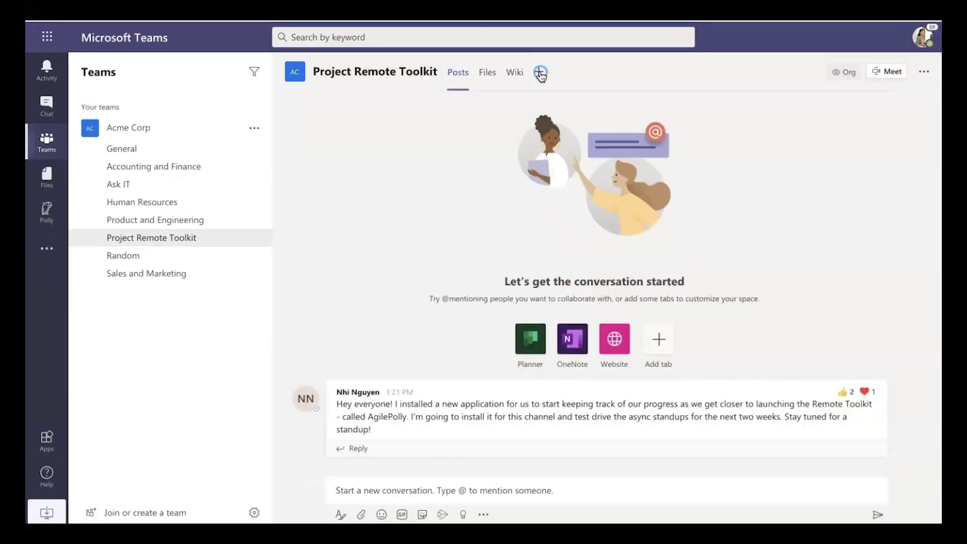
Add AgilePolly as a tab in the Project Remote Toolkit channel, with a channel post about the tab
{"action": "left_click", "coordinate": [540, 72]}
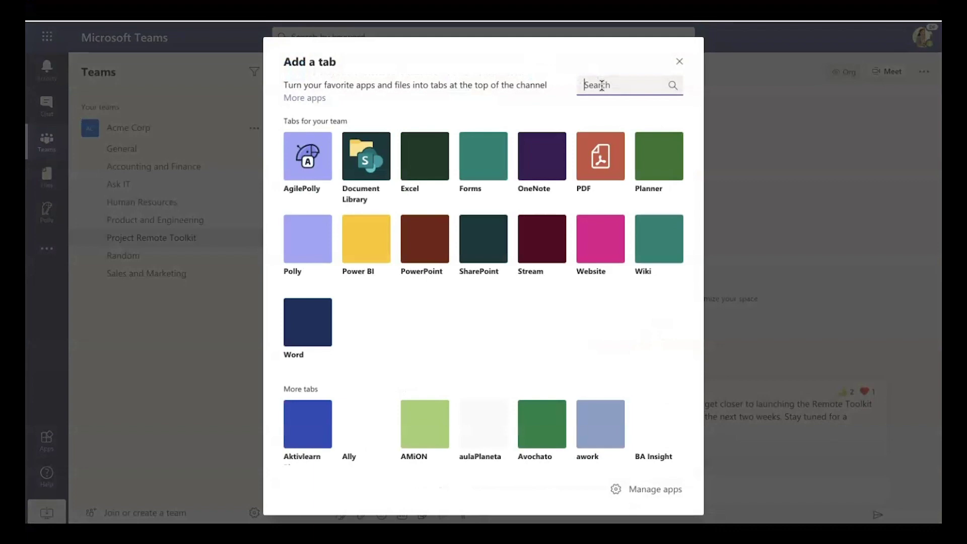
{"action": "left_click", "coordinate": [301, 164]}
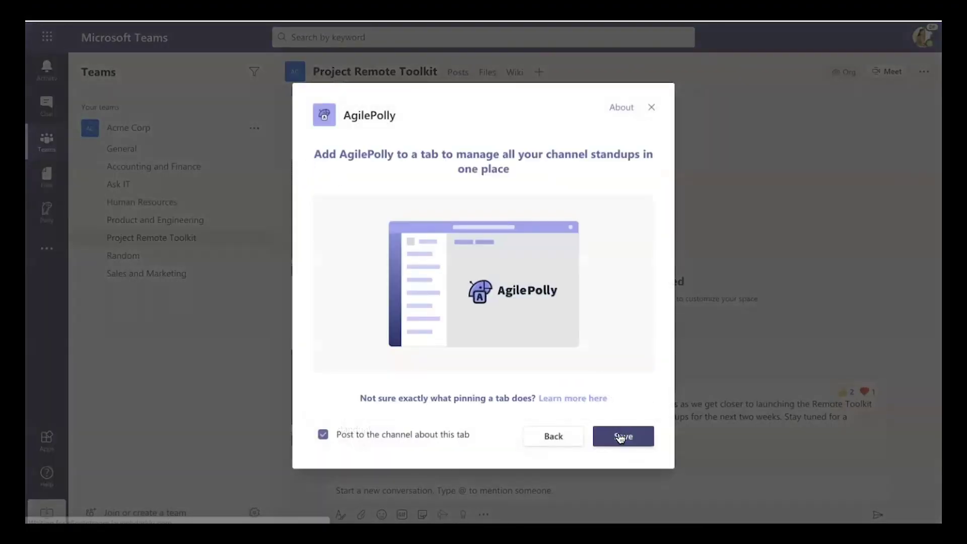
{"action": "left_click", "coordinate": [621, 437]}
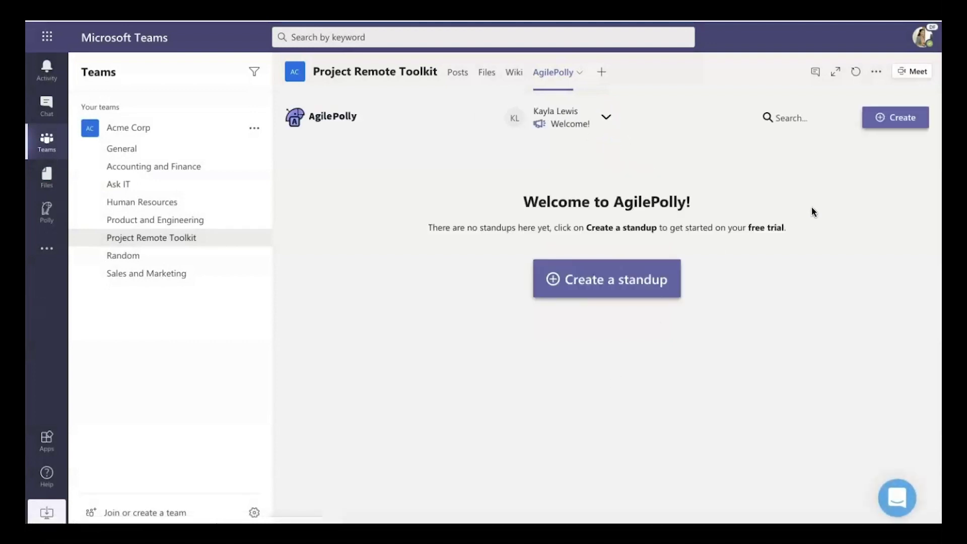
Create a standup for "Remote Toolkit Team" with the message "Let's get a successful launch! Please report your progress everyday."
{"action": "left_click", "coordinate": [626, 285]}
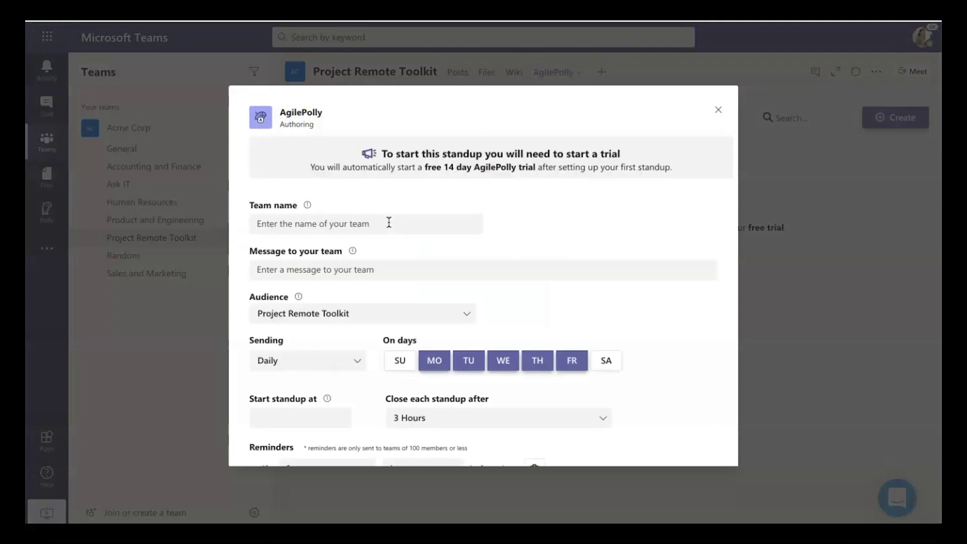
{"action": "left_click", "coordinate": [351, 223]}
{"action": "type", "text": "Remote Toolkit Team"}
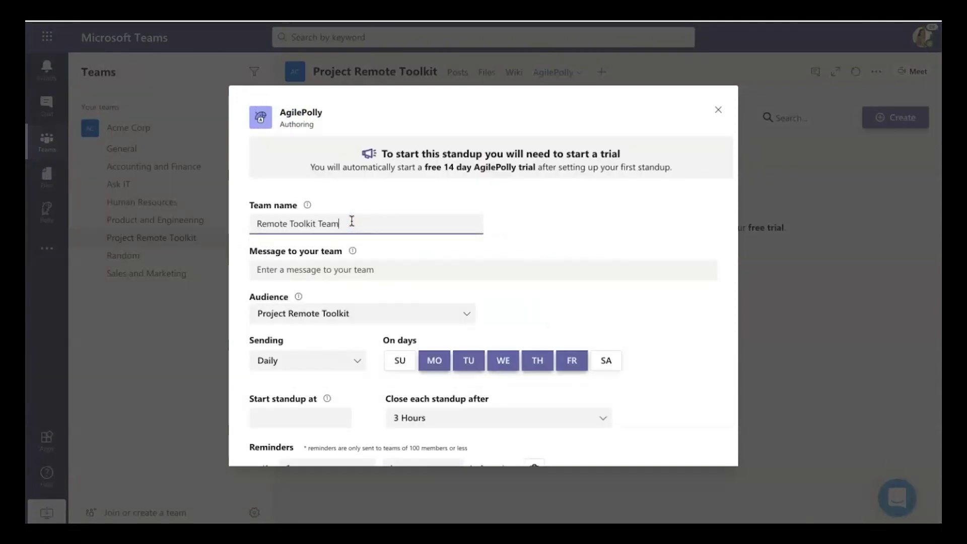
{"action": "left_click", "coordinate": [312, 267]}
{"action": "type", "text": "Let's get a successful lau"}
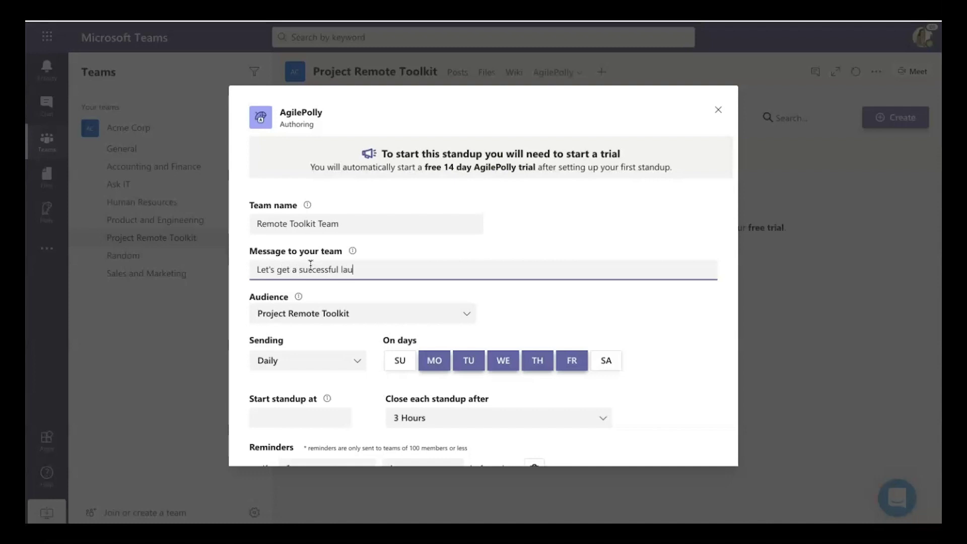
{"action": "type", "text": "Please report your progress eg"}
{"action": "type", "text": "eryday."}
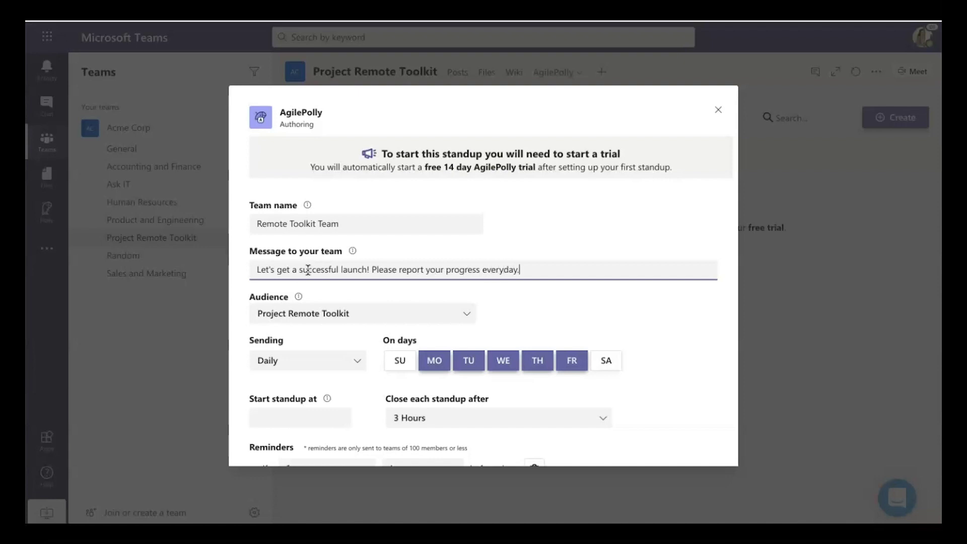
Set the standup's start to 04/08/2020, 1:27 PM
{"action": "scroll", "coordinate": [287, 393], "scroll_direction": "down", "scroll_amount": 2}
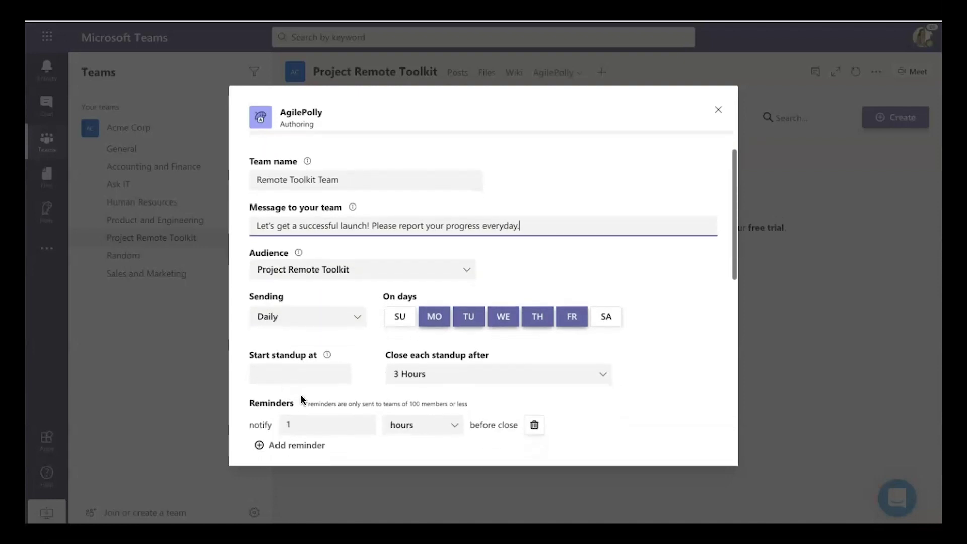
{"action": "scroll", "coordinate": [300, 396], "scroll_direction": "down", "scroll_amount": 1}
{"action": "left_click", "coordinate": [287, 345]}
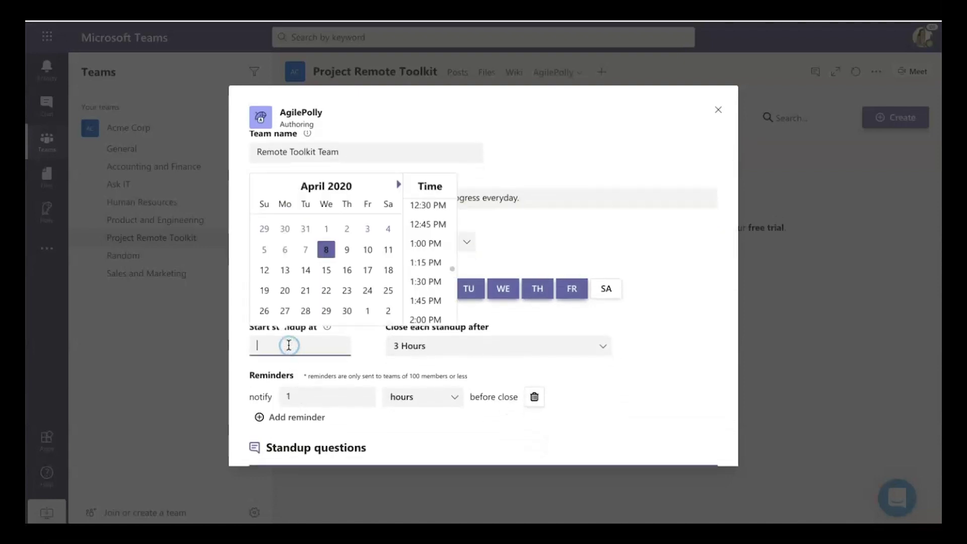
{"action": "left_click", "coordinate": [314, 347]}
{"action": "scroll", "coordinate": [355, 373], "scroll_direction": "down", "scroll_amount": 2}
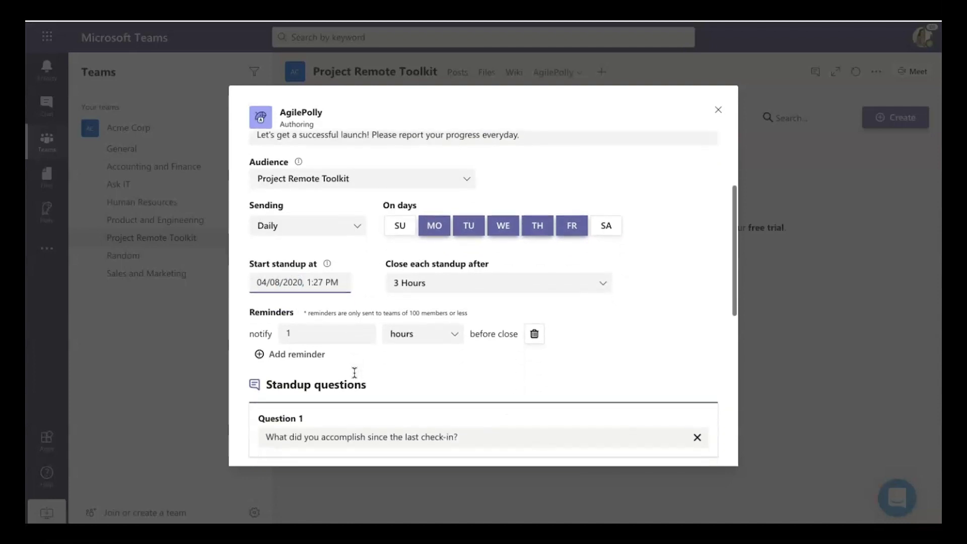
Preview the standup with its default questions and send it
{"action": "scroll", "coordinate": [330, 372], "scroll_direction": "down", "scroll_amount": 10}
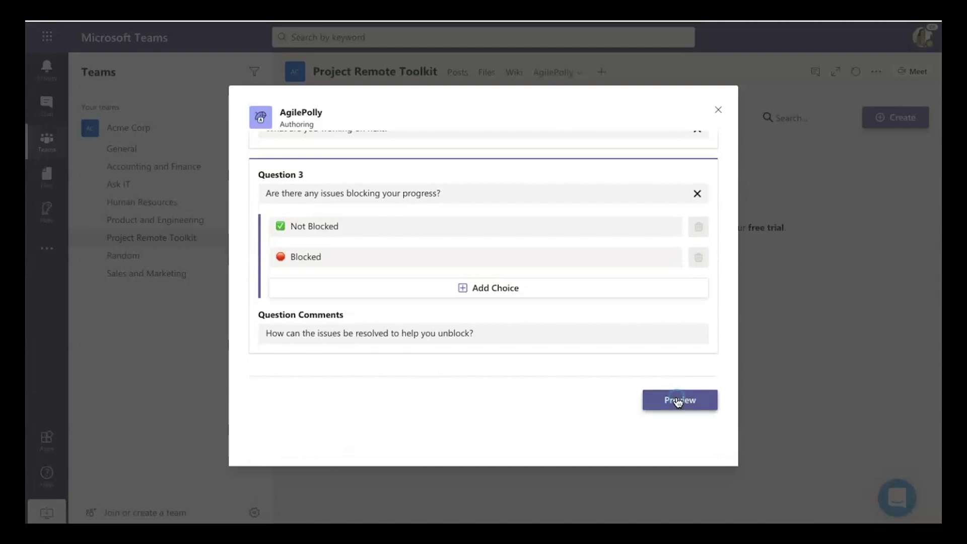
{"action": "left_click", "coordinate": [650, 398]}
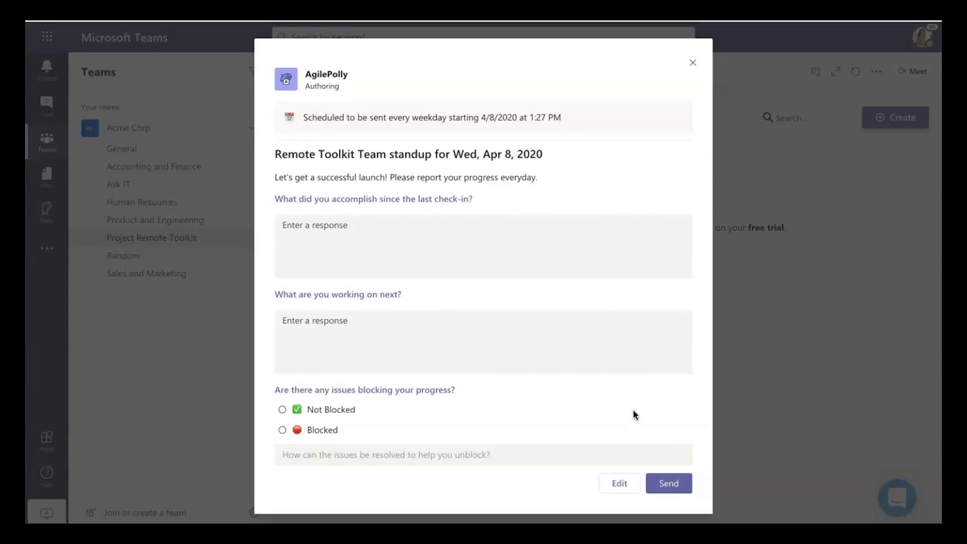
{"action": "left_click", "coordinate": [669, 487]}
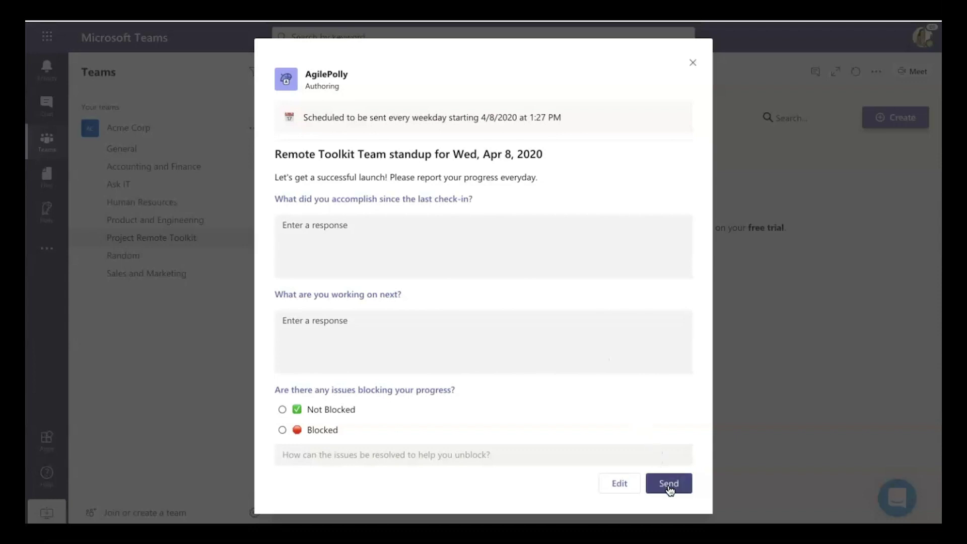
{"action": "left_click", "coordinate": [669, 488]}
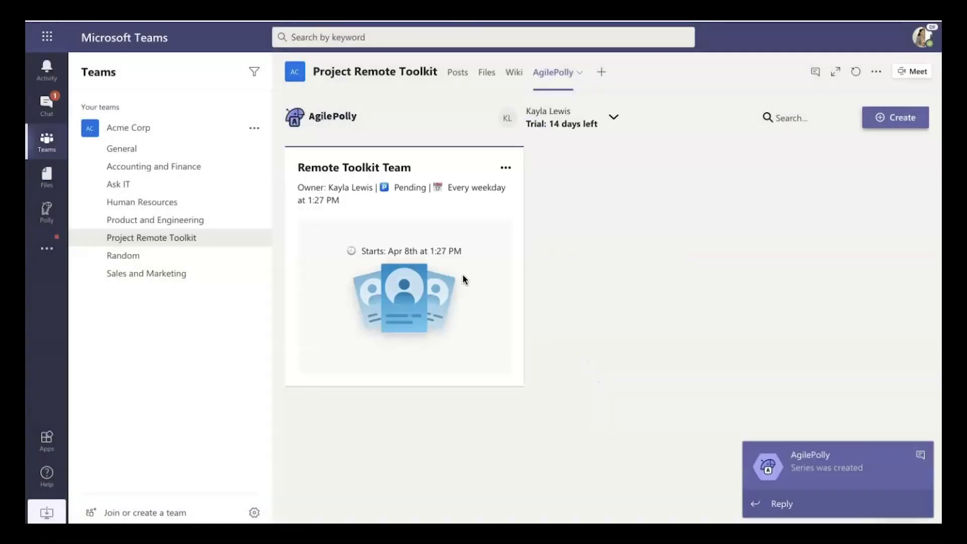
In the channel's posted standup, answer the accomplishments question with "Yesterday I merged in the new pricing plans into the beta branch."
{"action": "left_click", "coordinate": [458, 75]}
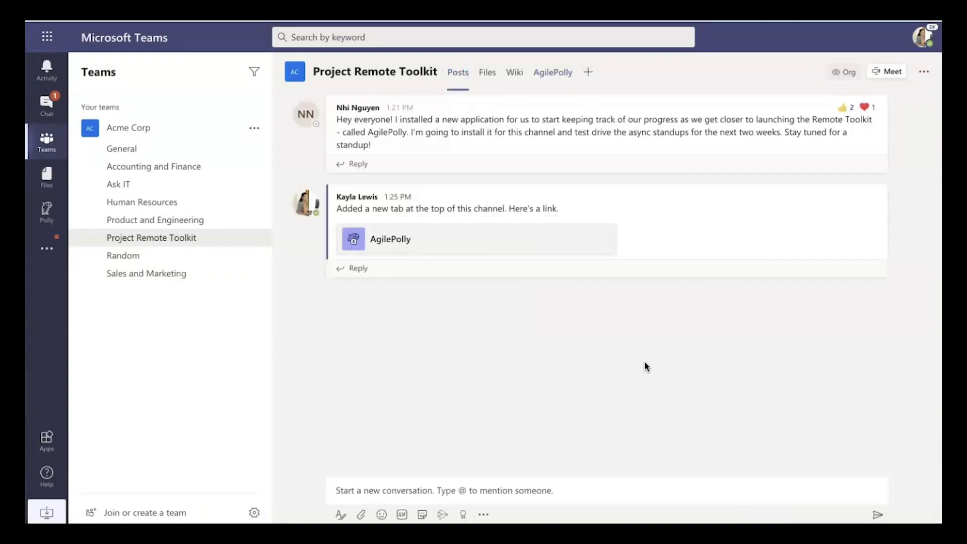
{"action": "scroll", "coordinate": [667, 363], "scroll_direction": "up", "scroll_amount": 3}
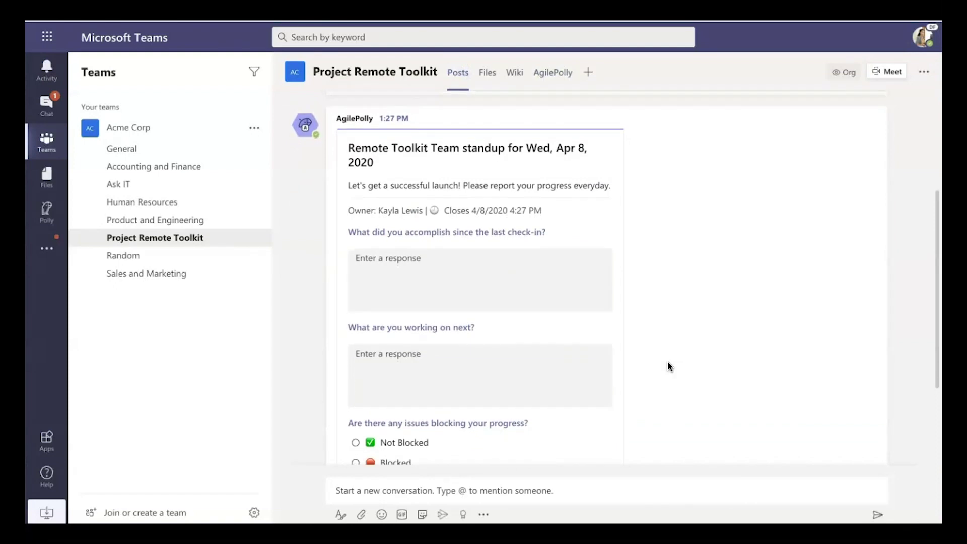
{"action": "left_click", "coordinate": [530, 287]}
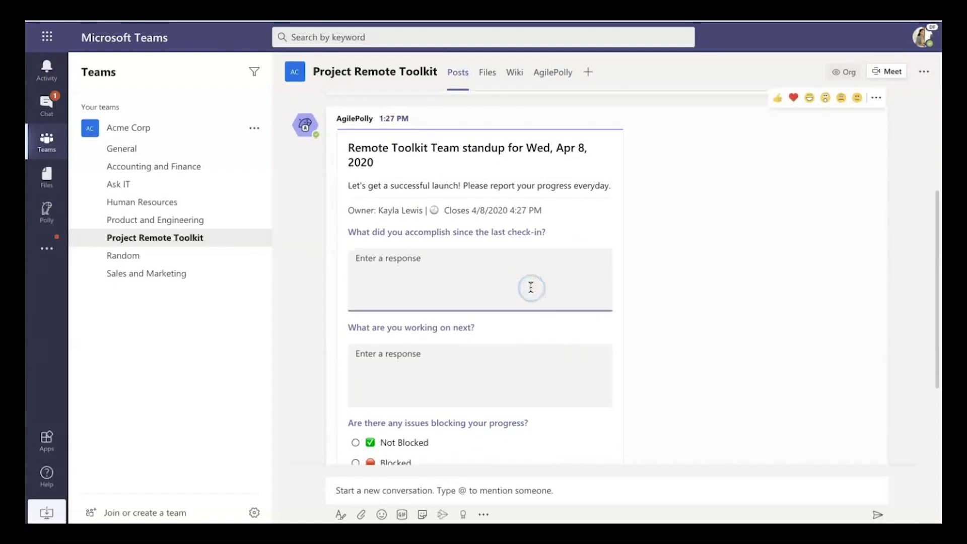
{"action": "type", "text": "Yesterday I"}
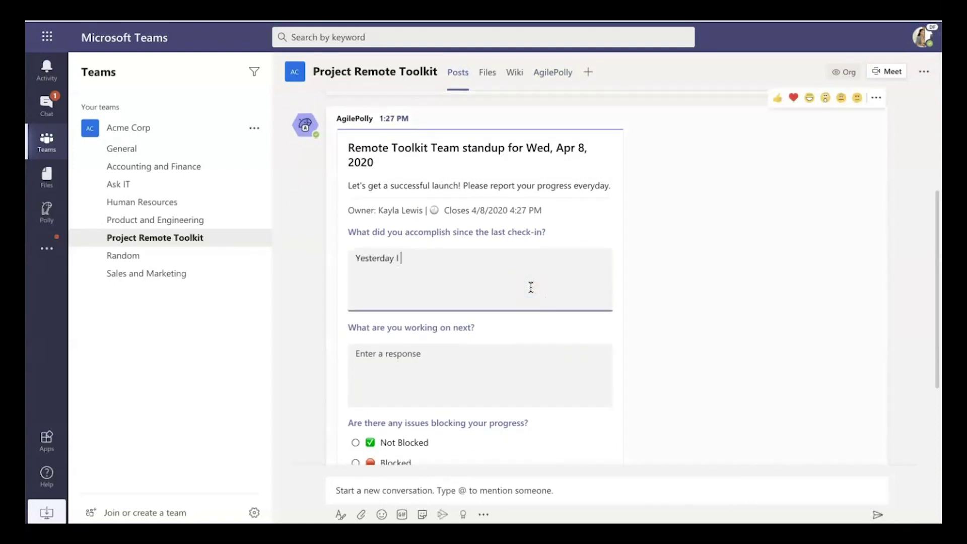
{"action": "type", "text": " merged in the new pricing plans"}
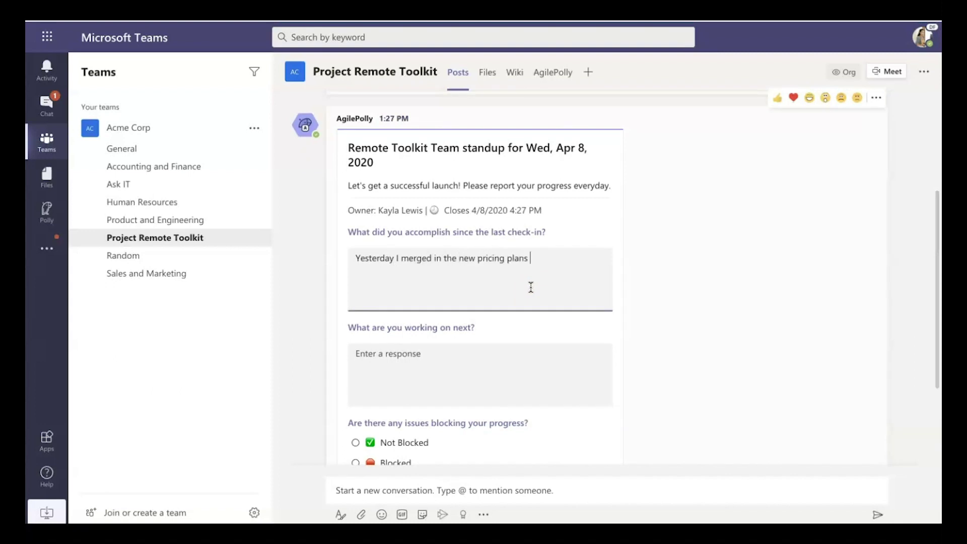
{"action": "type", "text": " into the beta branch."}
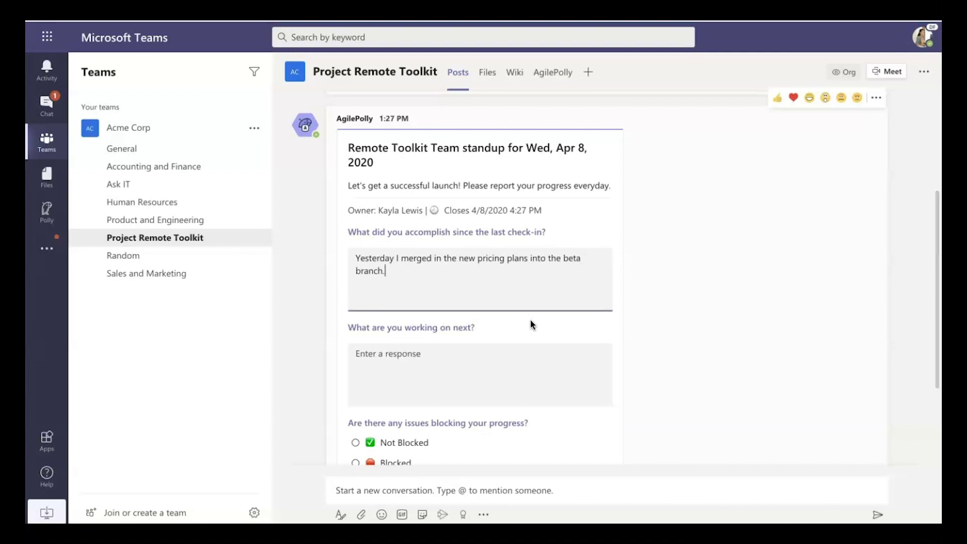
Answer what is being worked on next with "Testing out the new pricing plans and making sure check-out is smooth and successful."
{"action": "left_click", "coordinate": [488, 358]}
{"action": "type", "text": "Testing out the new"}
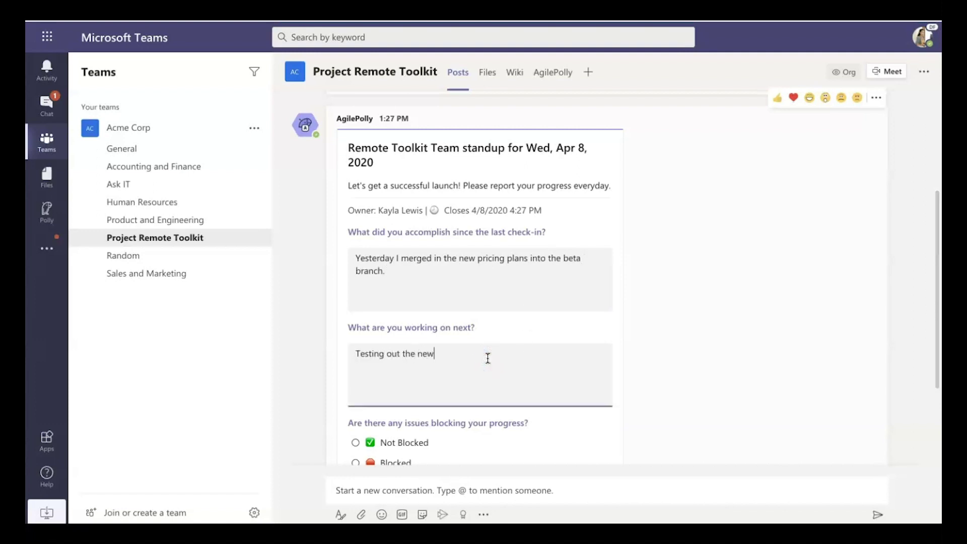
{"action": "type", "text": " pricing plans and making sure check-out is smooth and successful."}
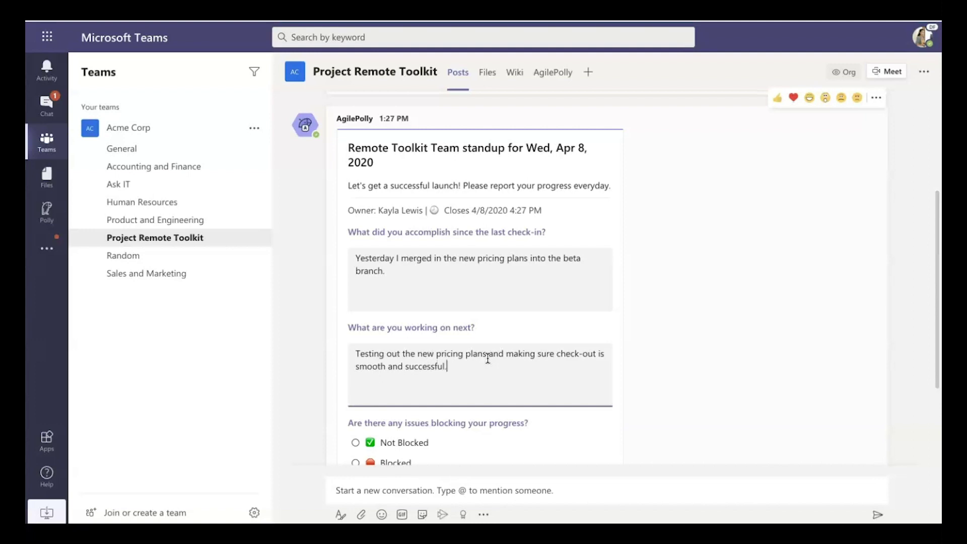
Mark the progress question as Not Blocked and submit the standup response
{"action": "scroll", "coordinate": [487, 359], "scroll_direction": "down", "scroll_amount": 3}
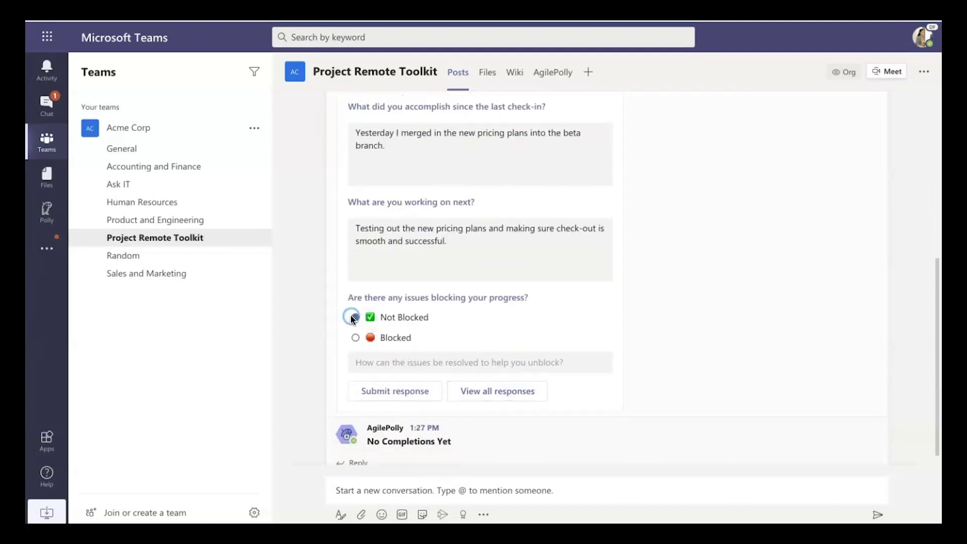
{"action": "left_click", "coordinate": [355, 316]}
{"action": "scroll", "coordinate": [439, 358], "scroll_direction": "down", "scroll_amount": 1}
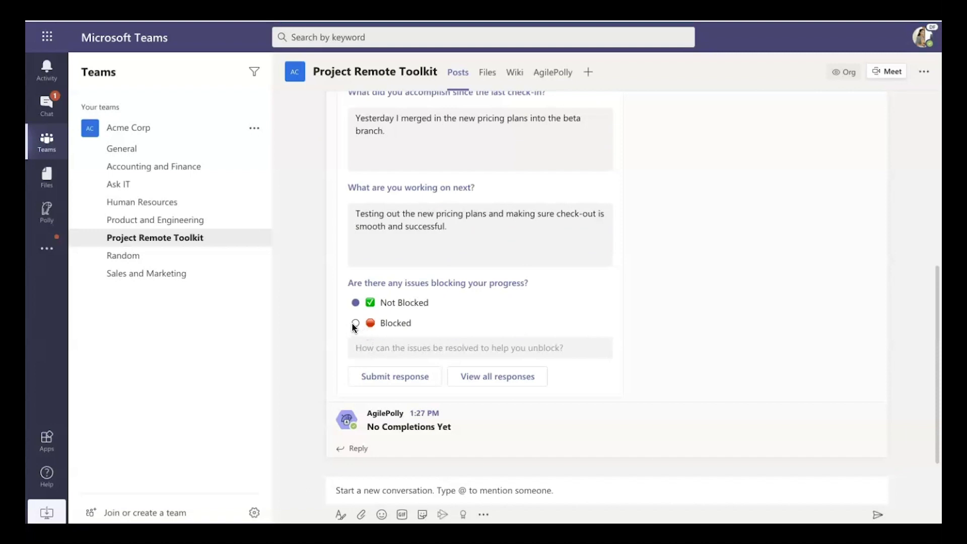
{"action": "left_click", "coordinate": [417, 378]}
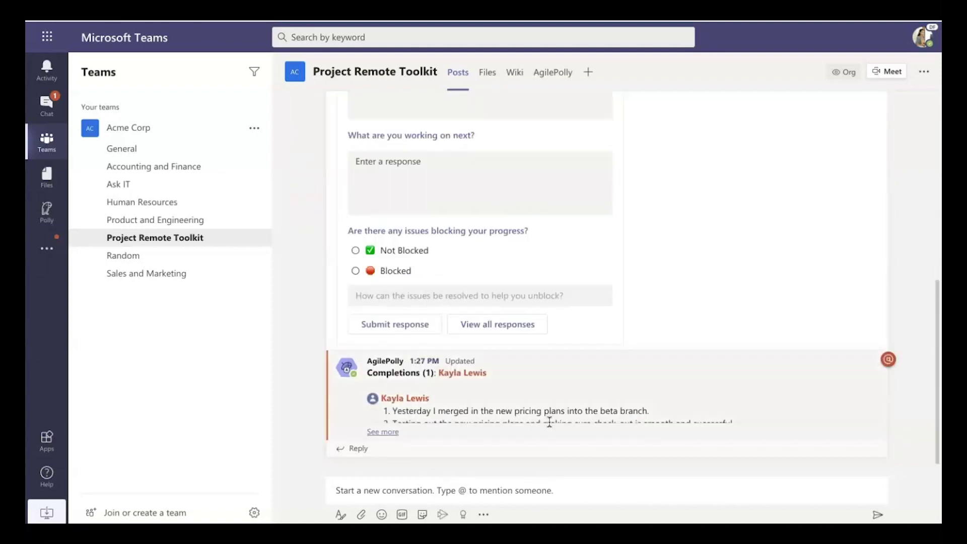
Expand the posted standup completions and start a thread reply that mentions the teammate who reported being blocked
{"action": "left_click", "coordinate": [384, 432]}
{"action": "left_click", "coordinate": [383, 431]}
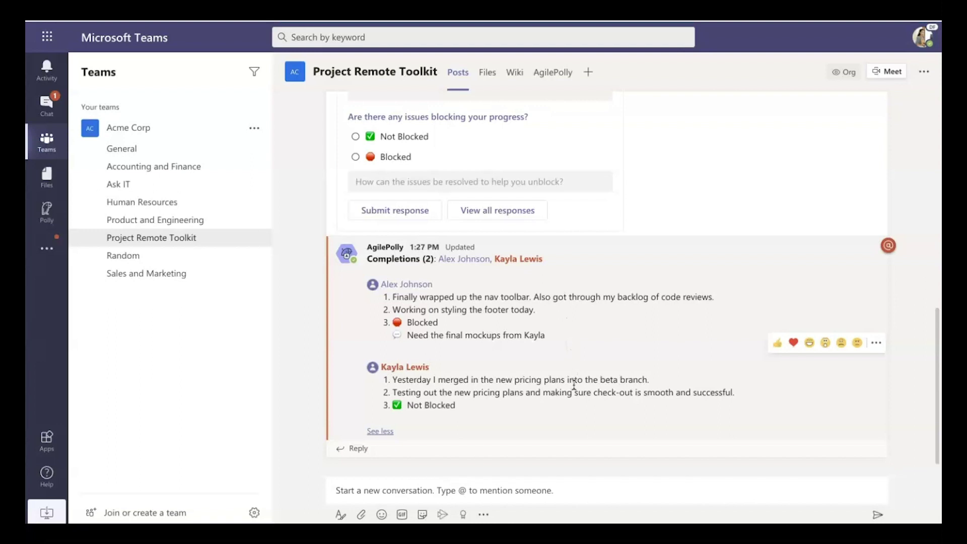
{"action": "left_click", "coordinate": [352, 449]}
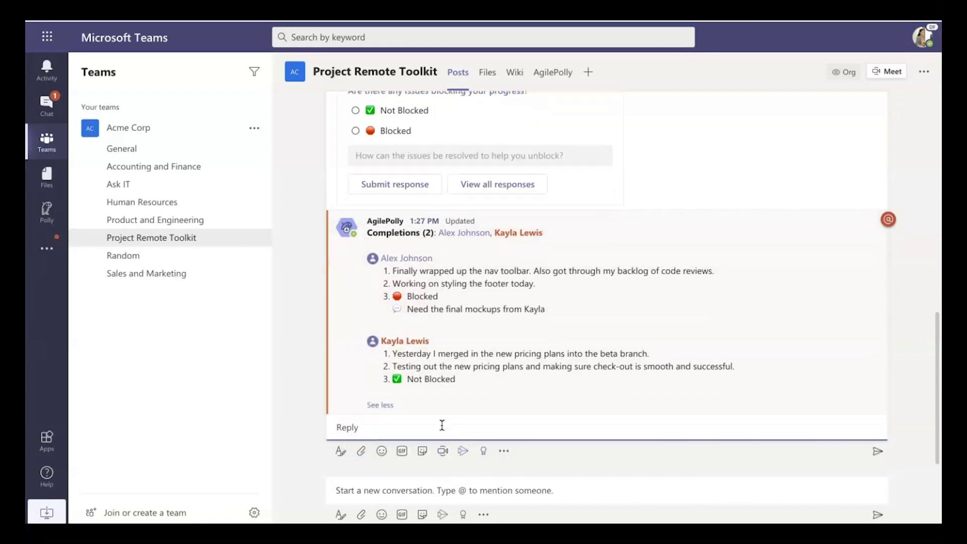
{"action": "type", "text": "@alex"}
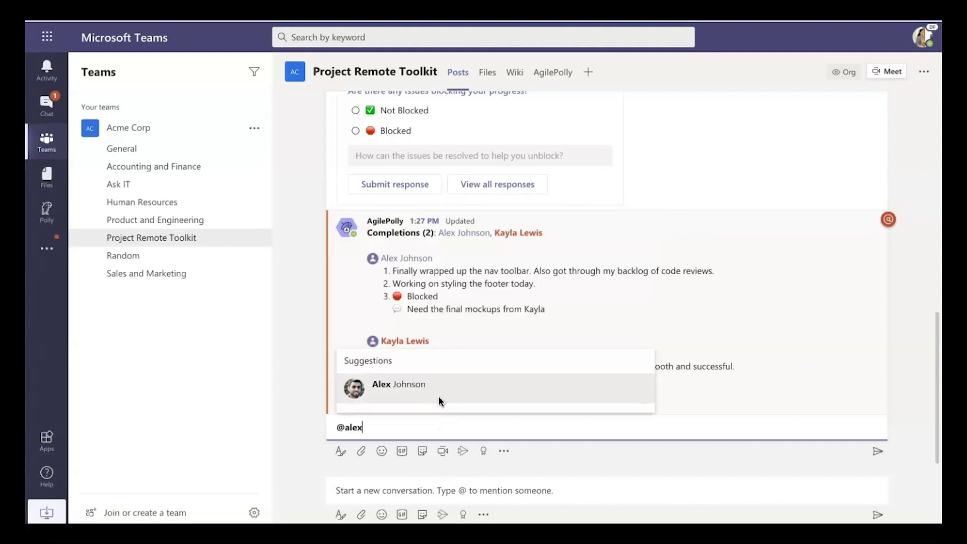
{"action": "left_click", "coordinate": [437, 397]}
Send the reply with the text "Oh shoot, totally forgot about those mockups! I'll get them to you right away. Do you need SVG or PNG?"
{"action": "type", "text": "Oh shoot, totally forgot ab"}
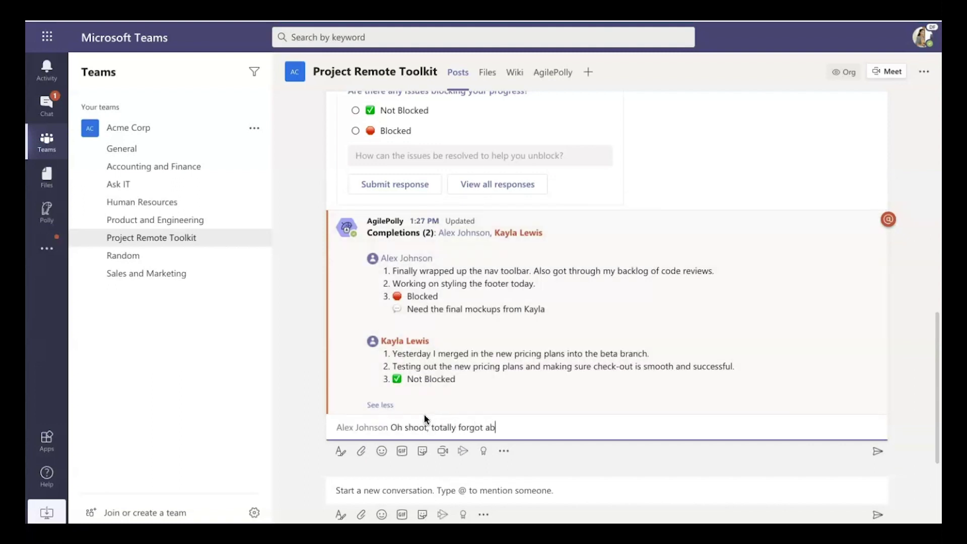
{"action": "key", "text": "BackSpace"}
{"action": "key", "text": "BackSpace"}
{"action": "type", "text": "about those mockups! I'll get them to you "}
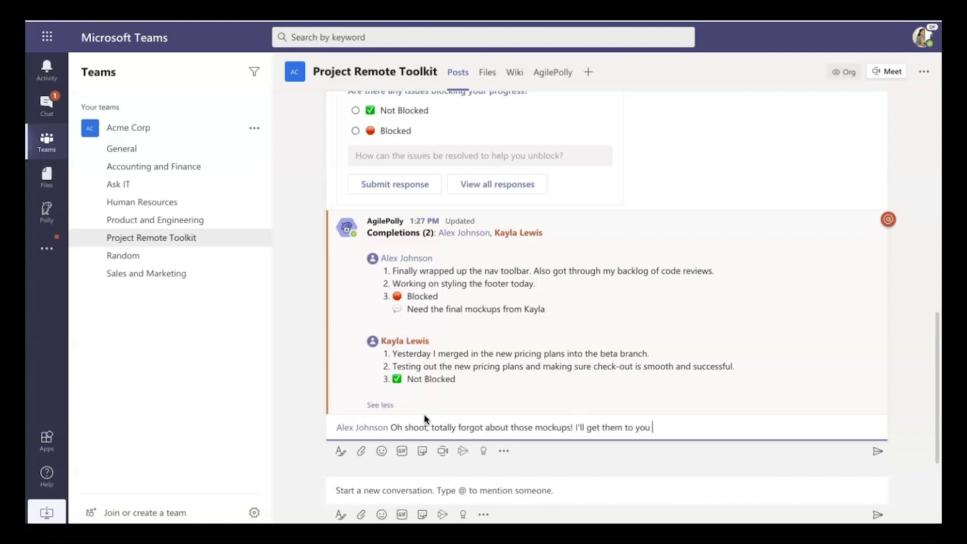
{"action": "type", "text": "right away. Do you need SVG or PNG?"}
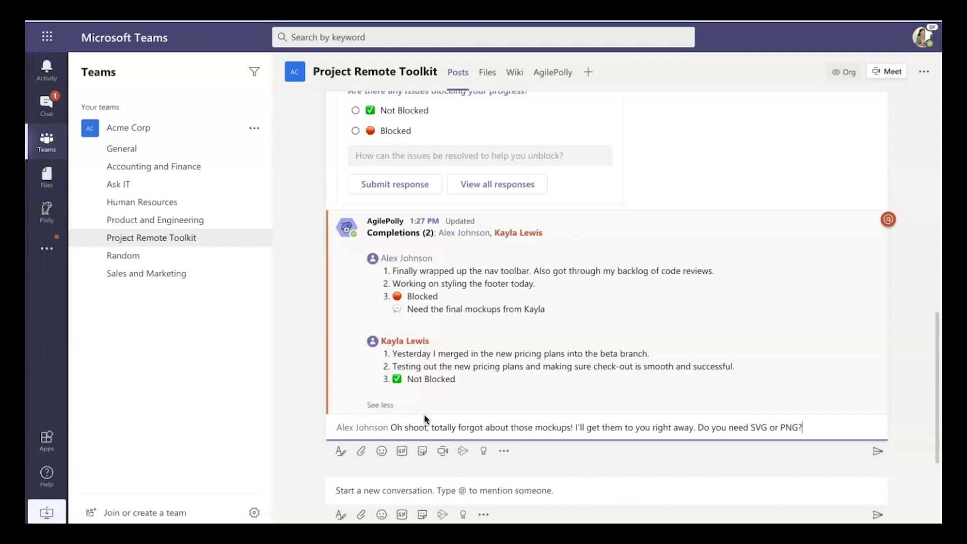
{"action": "key", "text": "Return"}
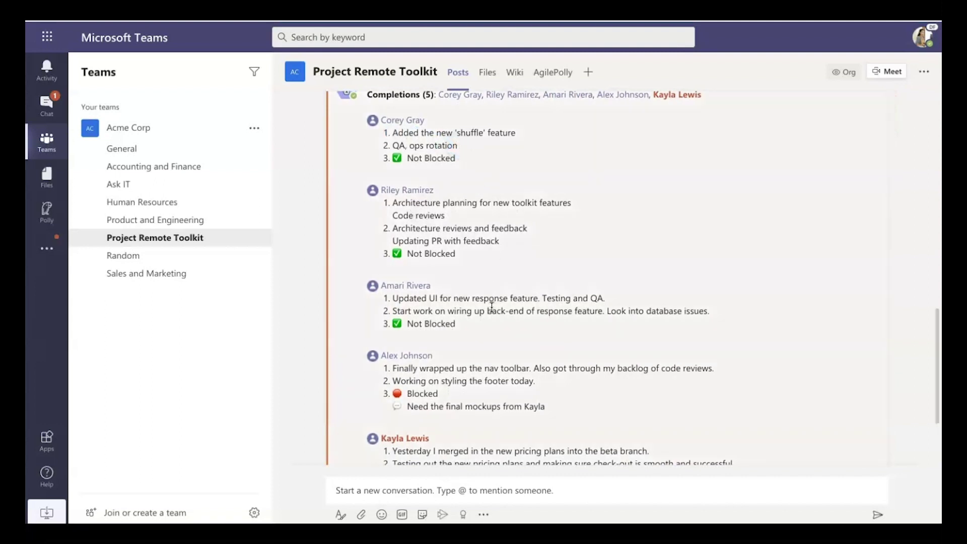
Review all responses to the Remote Toolkit Team standup, question by question, and close the results
{"action": "scroll", "coordinate": [504, 343], "scroll_direction": "down", "scroll_amount": 2}
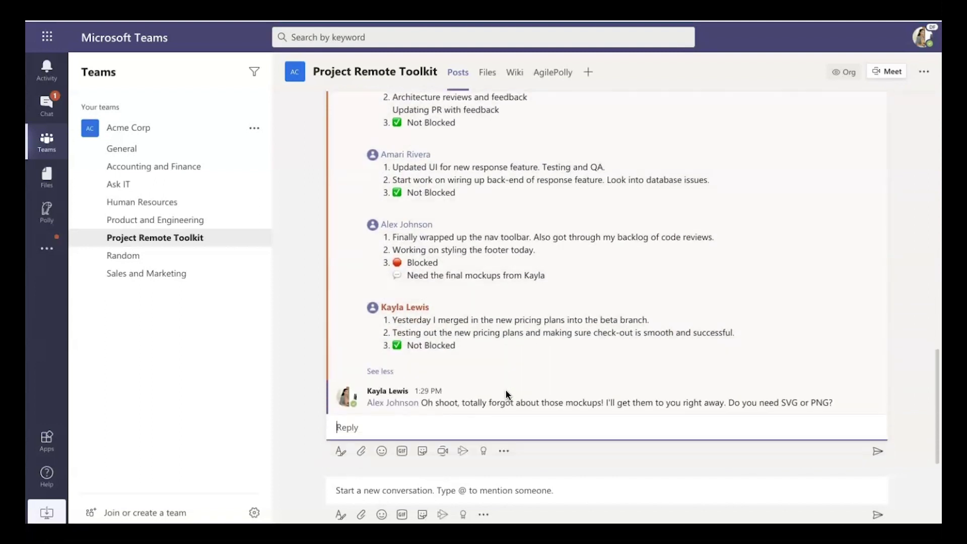
{"action": "scroll", "coordinate": [505, 377], "scroll_direction": "up", "scroll_amount": 10}
{"action": "scroll", "coordinate": [507, 394], "scroll_direction": "up", "scroll_amount": 2}
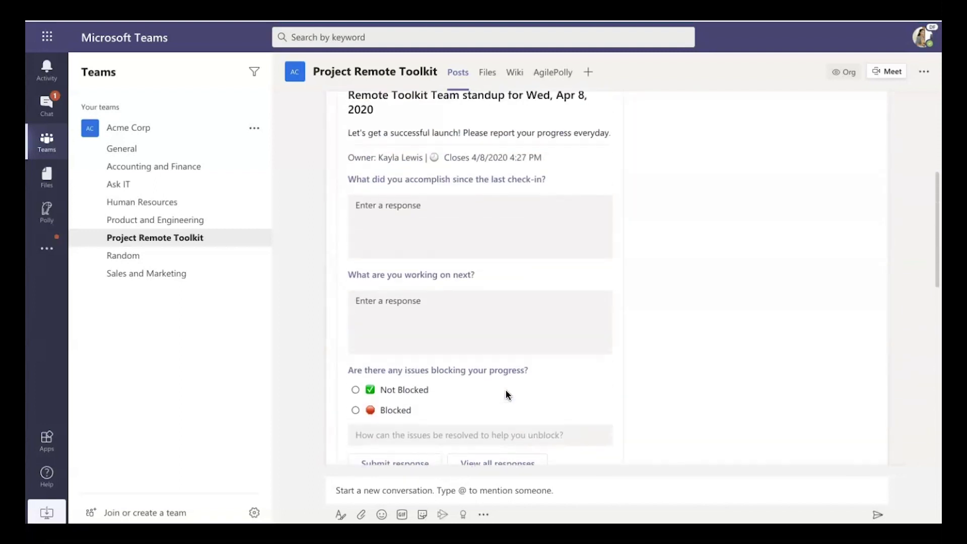
{"action": "scroll", "coordinate": [507, 394], "scroll_direction": "down", "scroll_amount": 1}
{"action": "left_click", "coordinate": [499, 432]}
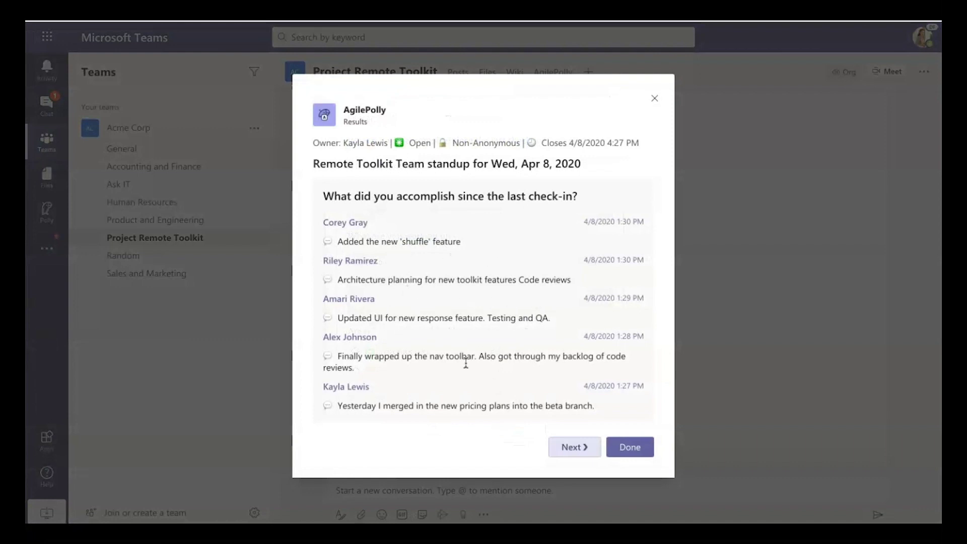
{"action": "left_click", "coordinate": [571, 447]}
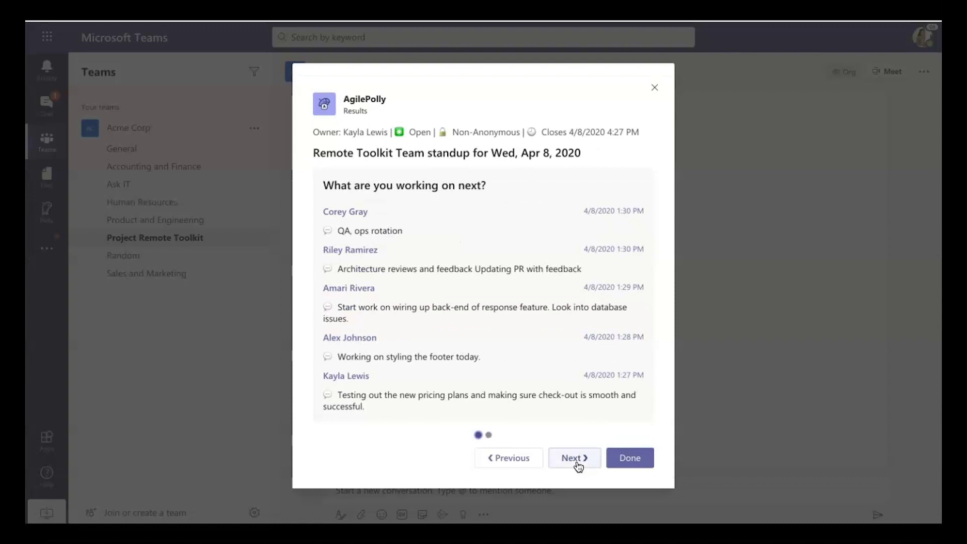
{"action": "left_click", "coordinate": [573, 457]}
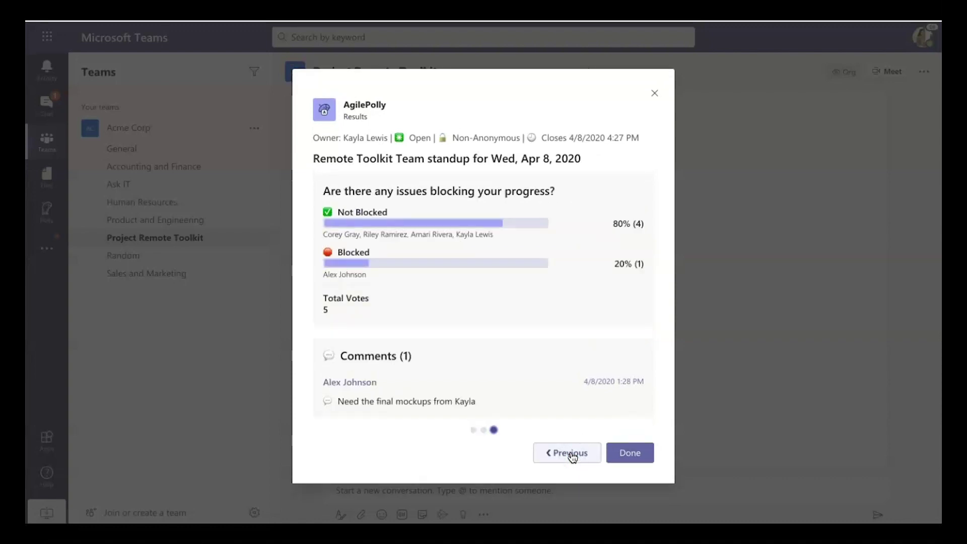
{"action": "left_click", "coordinate": [627, 449]}
{"action": "scroll", "coordinate": [623, 433], "scroll_direction": "down", "scroll_amount": 10}
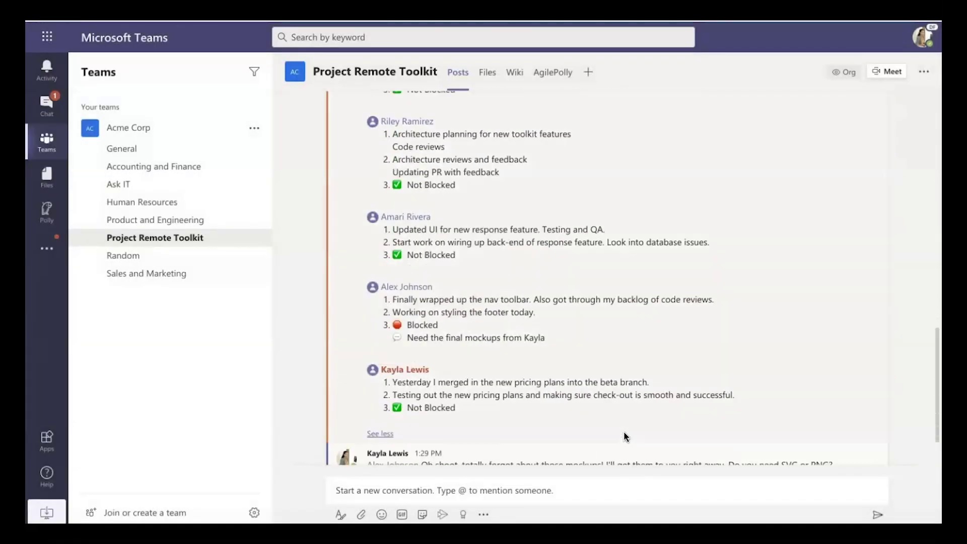
{"action": "scroll", "coordinate": [623, 432], "scroll_direction": "up", "scroll_amount": 10}
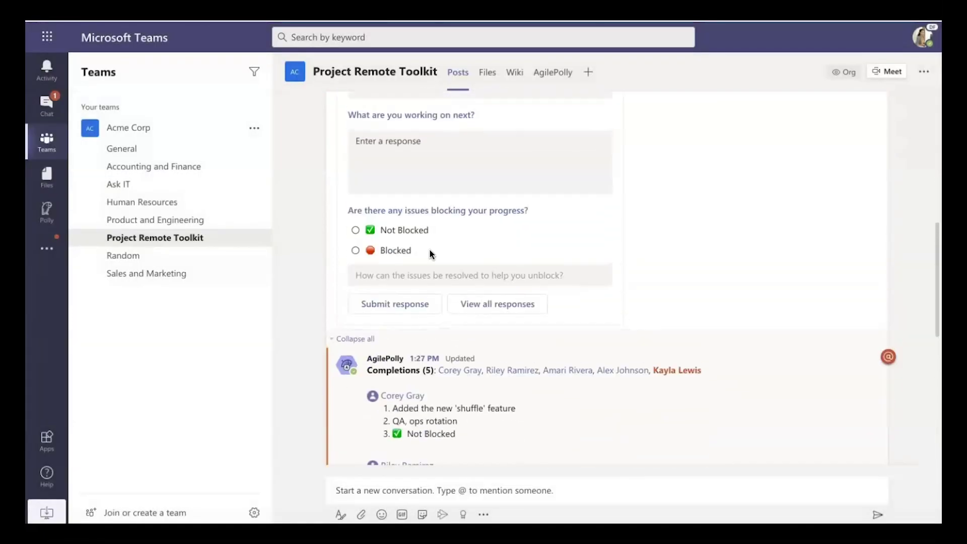
In the Product and Engineering channel's AgilePolly dashboard, review the Platform Engineering Standup's current responses to all three questions
{"action": "left_click", "coordinate": [197, 220]}
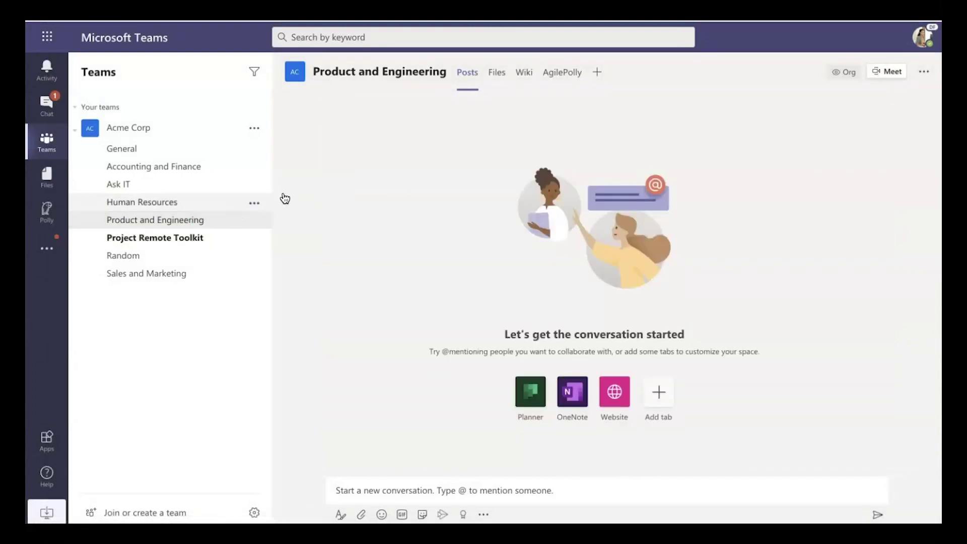
{"action": "left_click", "coordinate": [560, 72]}
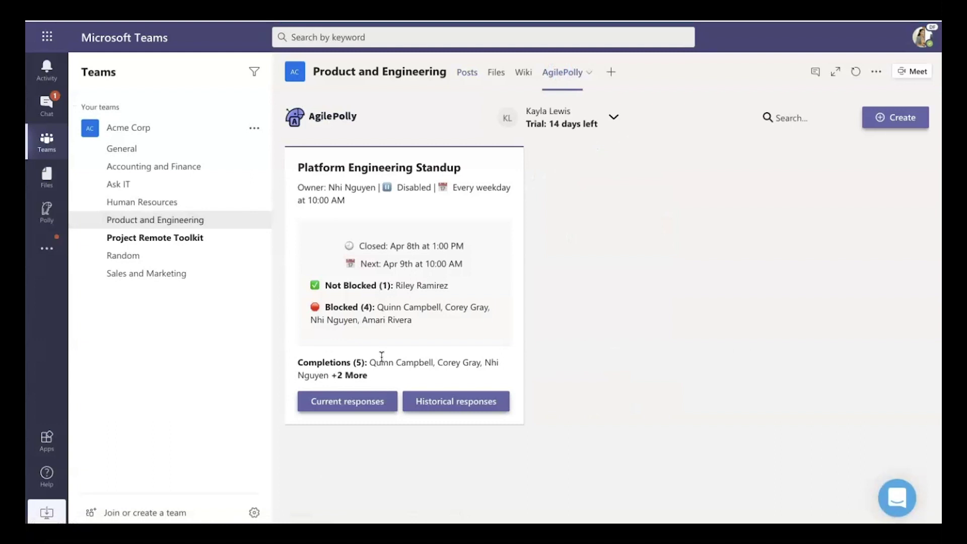
{"action": "left_click", "coordinate": [356, 403]}
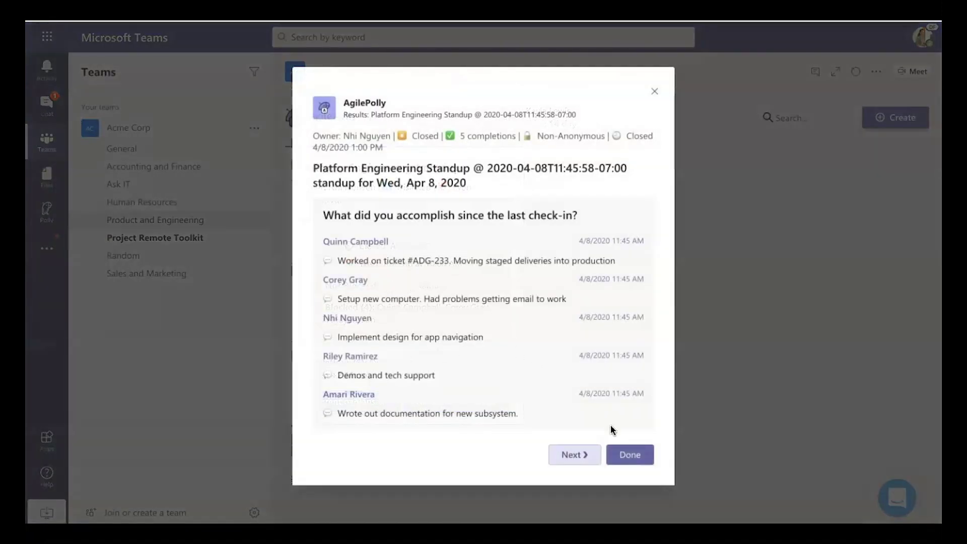
{"action": "left_click", "coordinate": [577, 456]}
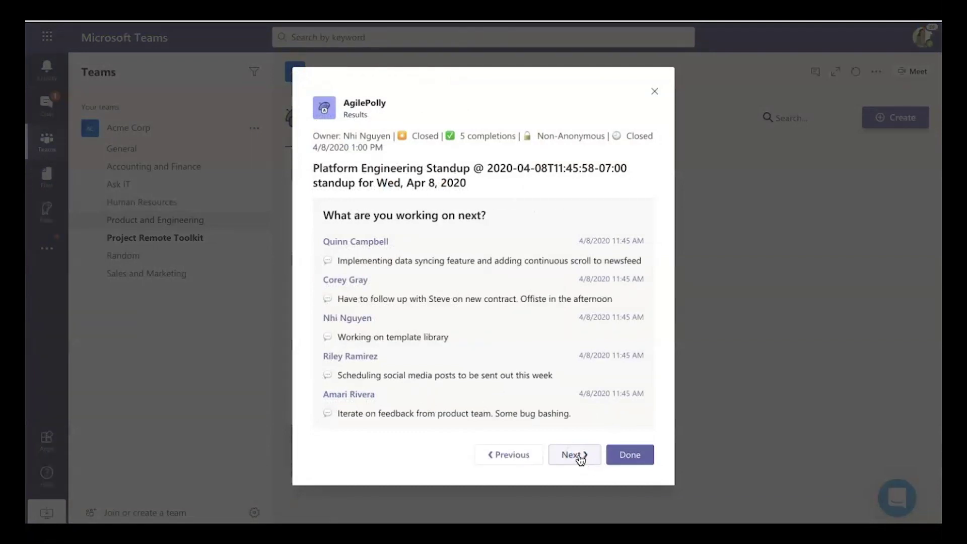
{"action": "left_click", "coordinate": [579, 456]}
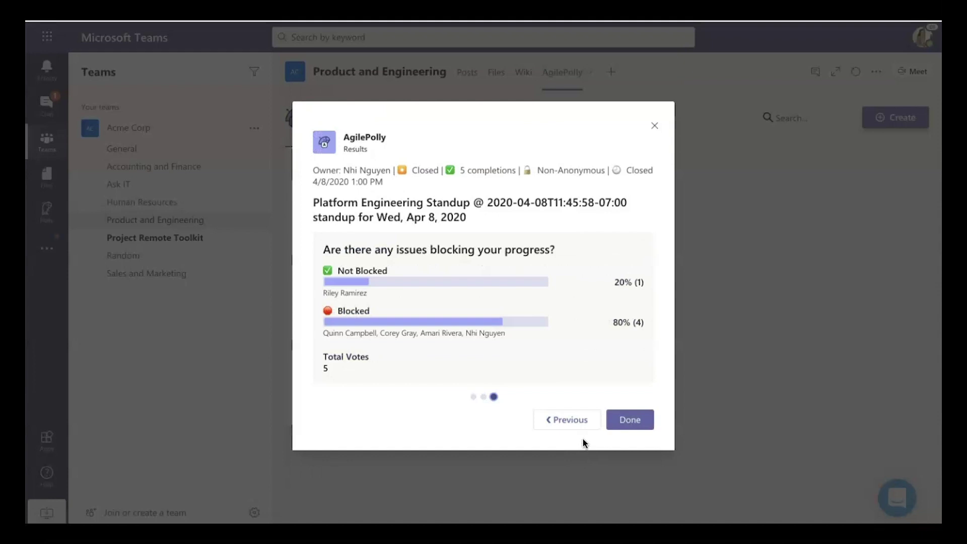
{"action": "left_click", "coordinate": [633, 422]}
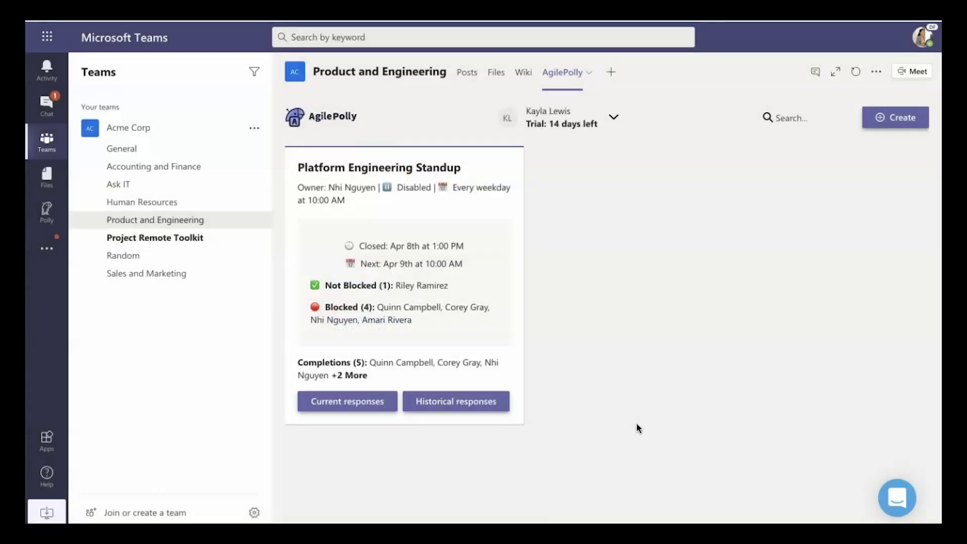
Examine the Platform Engineering Standup's historical responses, including the answers from the Apr 6, 2020 standup
{"action": "left_click", "coordinate": [472, 399]}
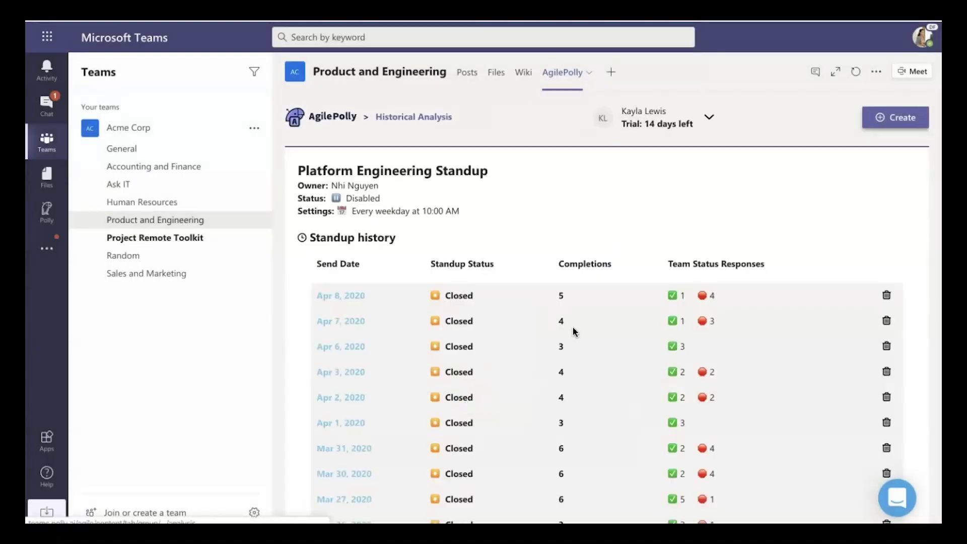
{"action": "scroll", "coordinate": [573, 327], "scroll_direction": "down", "scroll_amount": 2}
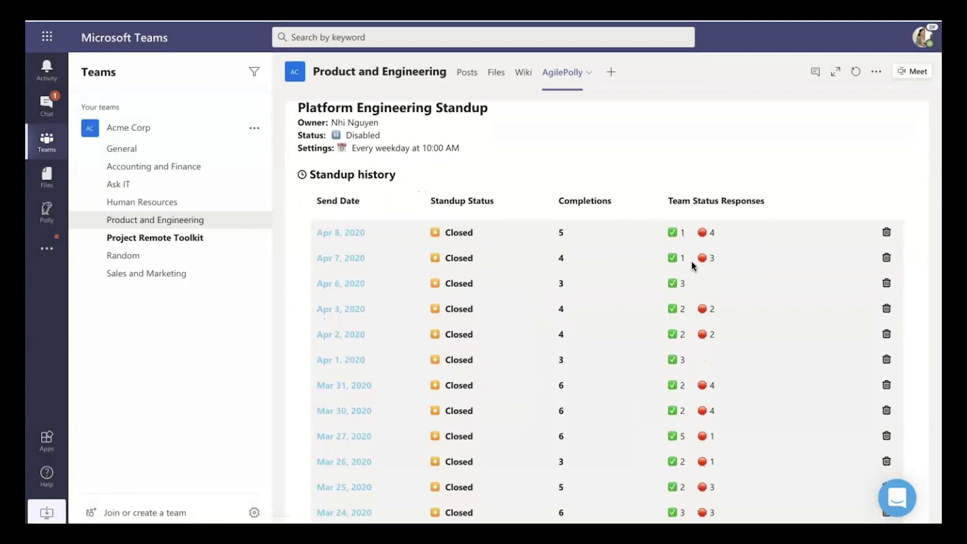
{"action": "left_click", "coordinate": [330, 284]}
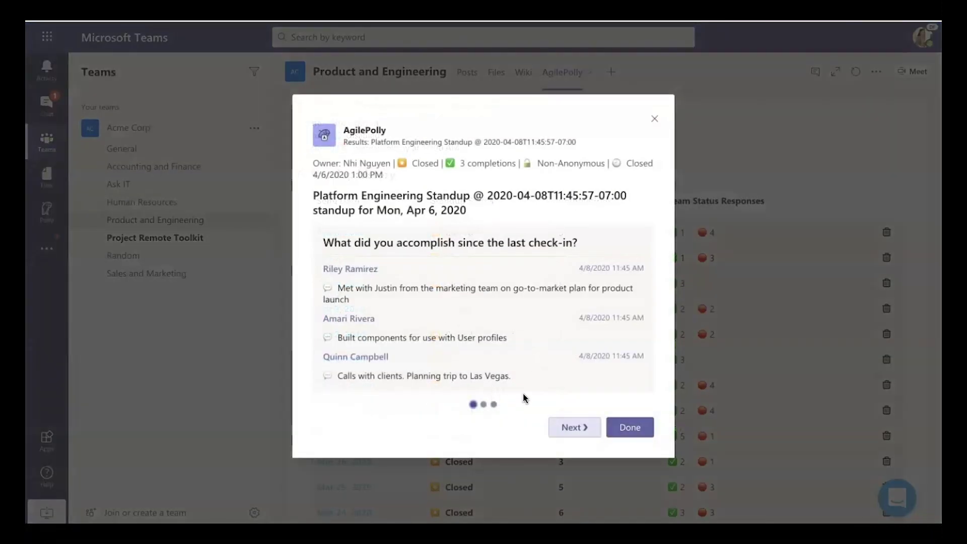
{"action": "left_click", "coordinate": [583, 429]}
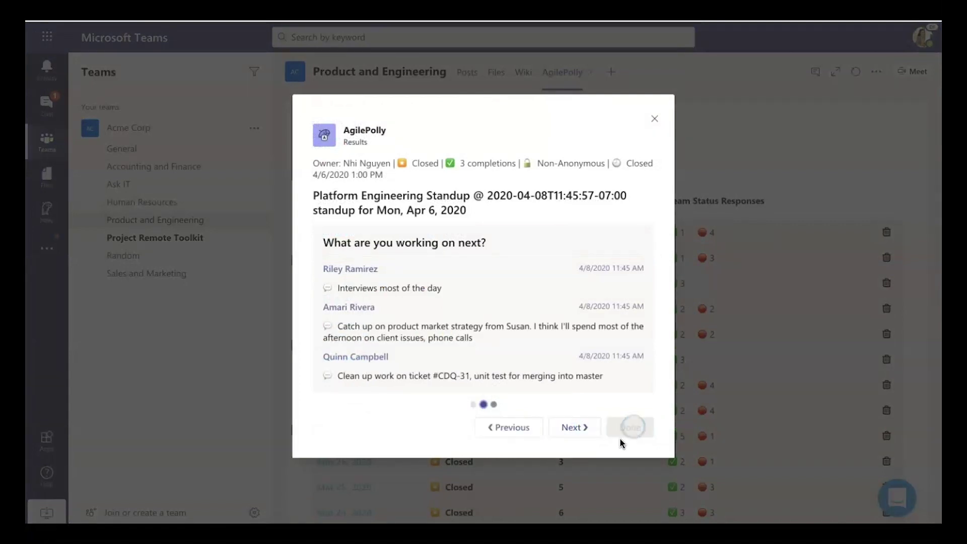
{"action": "scroll", "coordinate": [618, 440], "scroll_direction": "down", "scroll_amount": 2}
{"action": "scroll", "coordinate": [618, 445], "scroll_direction": "down", "scroll_amount": 4}
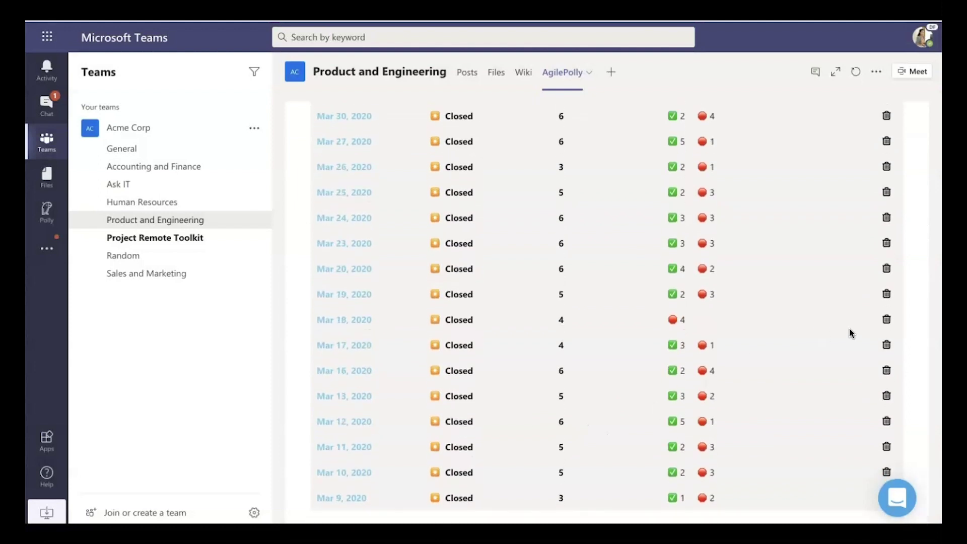
{"action": "scroll", "coordinate": [848, 332], "scroll_direction": "up", "scroll_amount": 7}
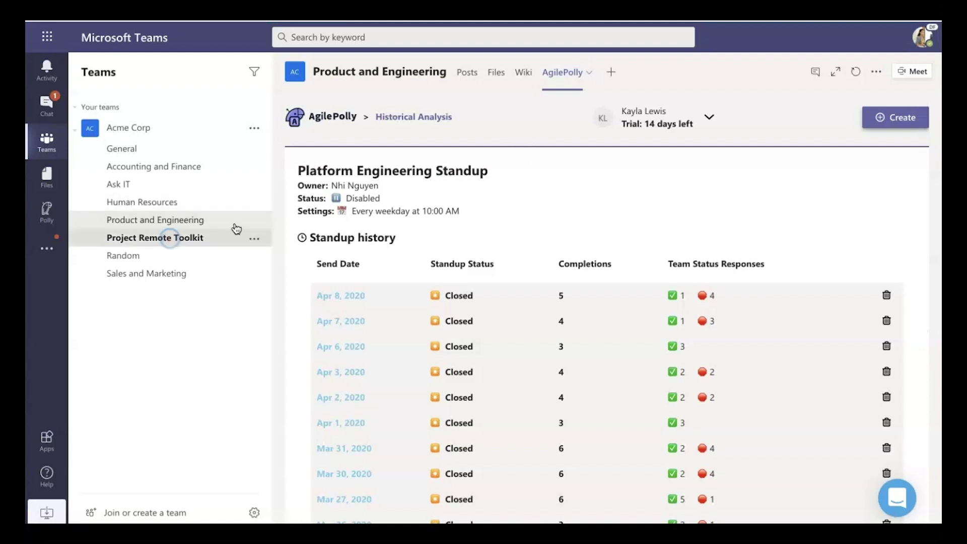
In the Project Remote Toolkit channel, close the Remote Toolkit Team standup for Wed, Apr 8, 2020
{"action": "left_click", "coordinate": [171, 237]}
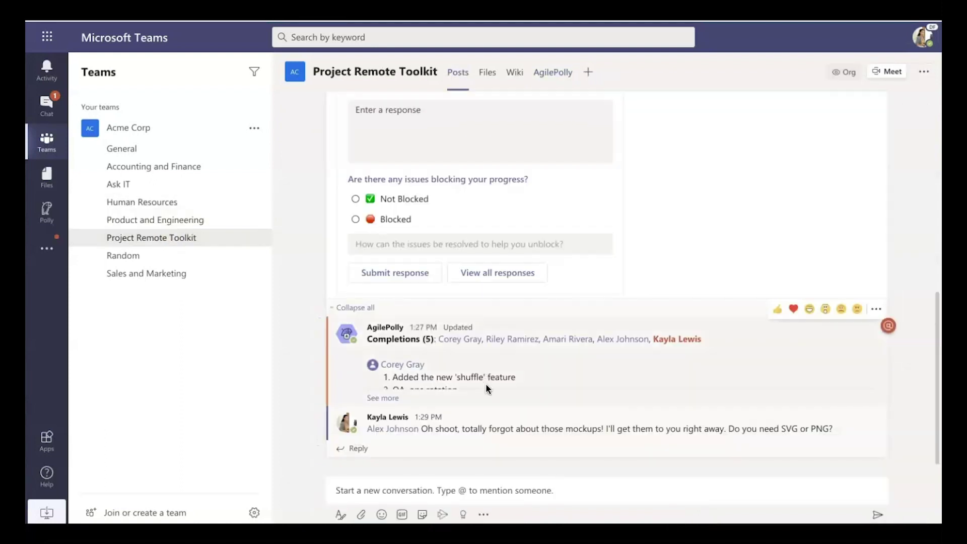
{"action": "left_click", "coordinate": [383, 398]}
{"action": "scroll", "coordinate": [604, 291], "scroll_direction": "up", "scroll_amount": 8}
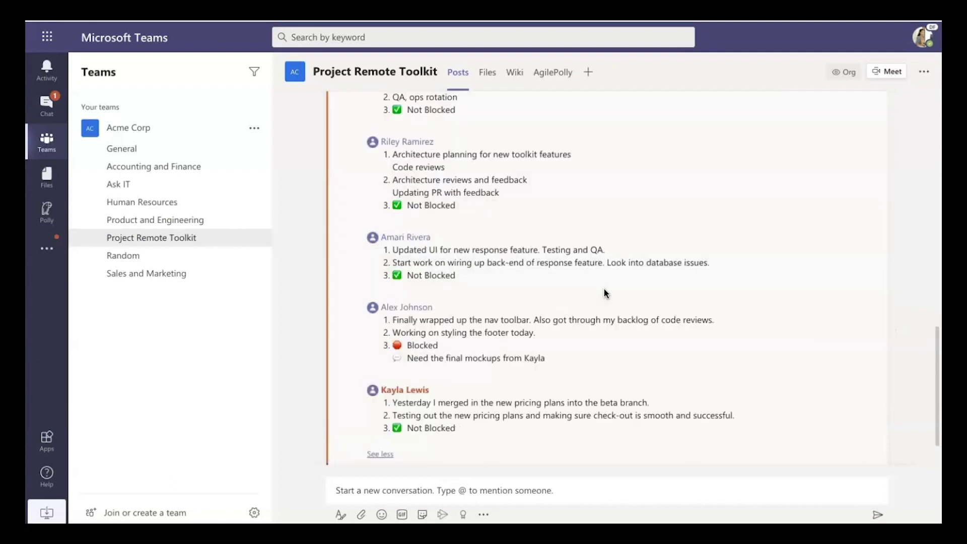
{"action": "scroll", "coordinate": [605, 291], "scroll_direction": "up", "scroll_amount": 5}
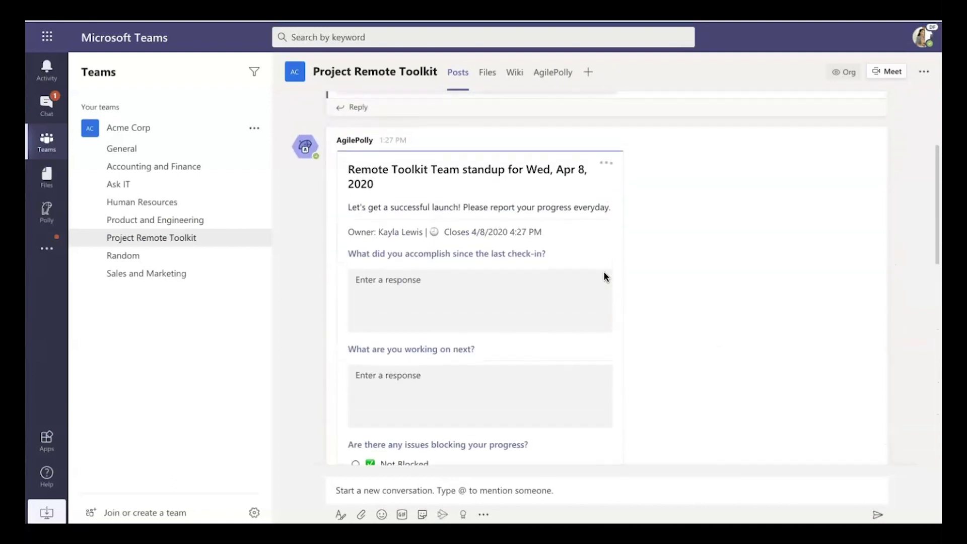
{"action": "left_click", "coordinate": [605, 167]}
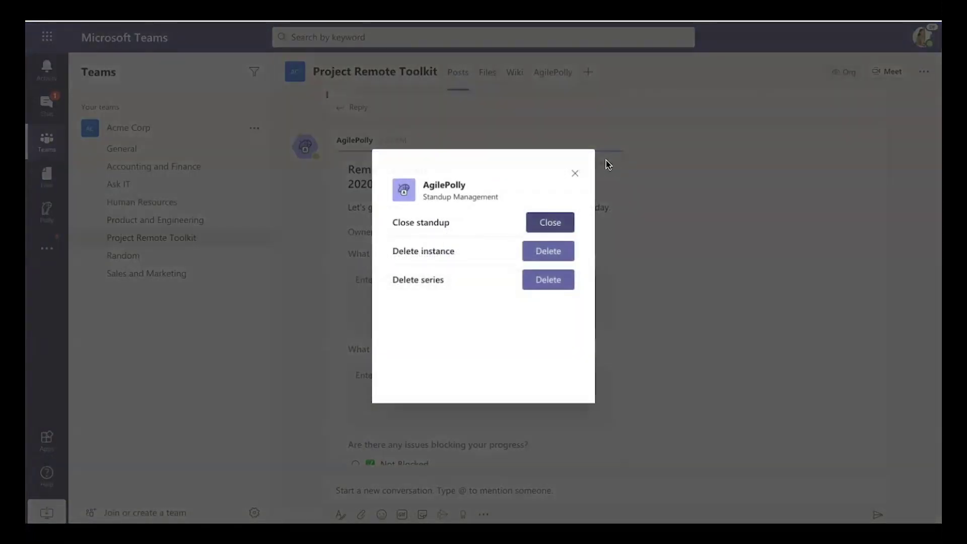
{"action": "left_click", "coordinate": [547, 222]}
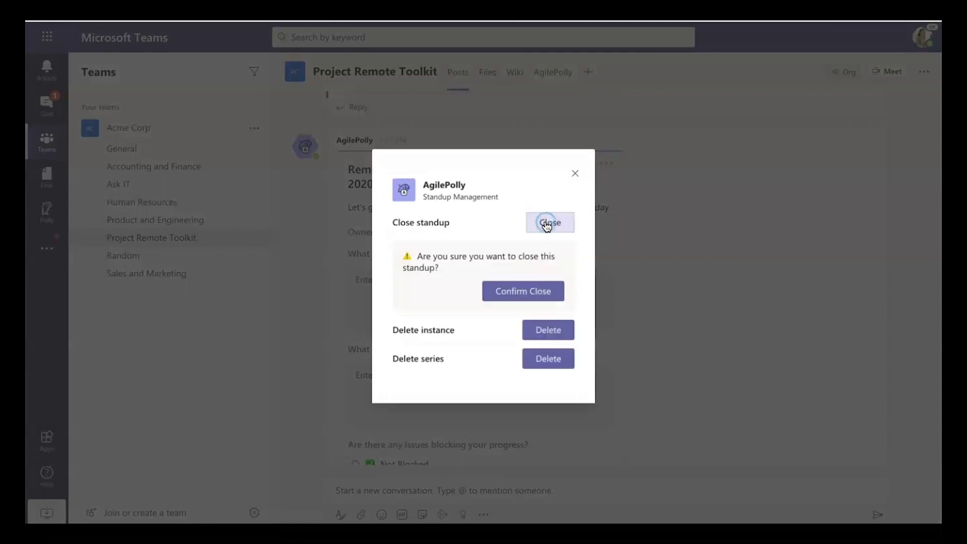
{"action": "left_click", "coordinate": [527, 292]}
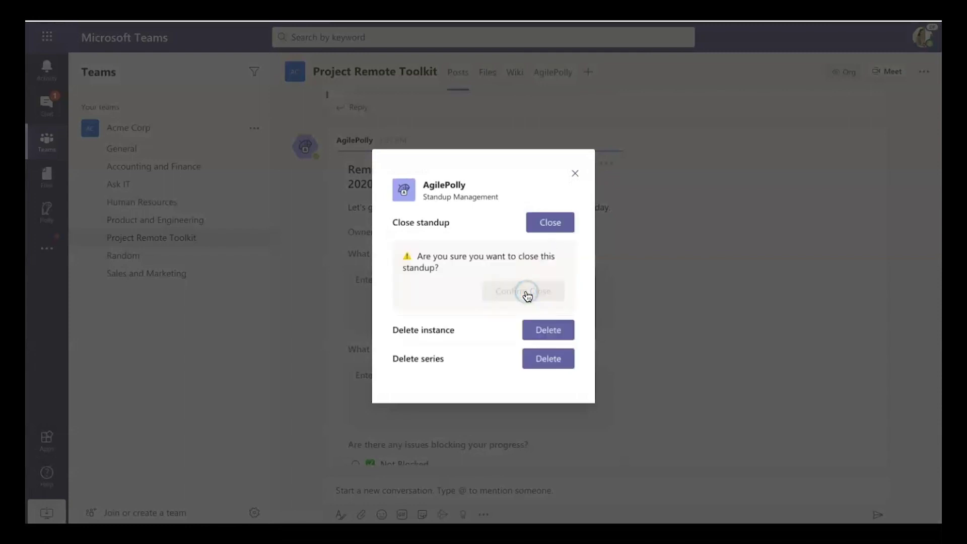
{"action": "left_click", "coordinate": [631, 383]}
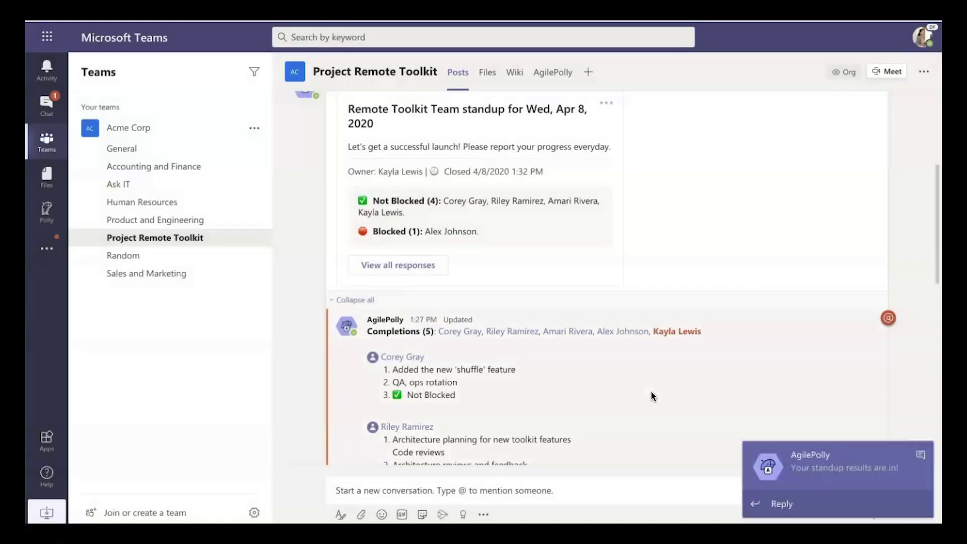
Open the closed Remote Toolkit Team standup's results from AgilePolly's chat message, review the answers question by question, and close the results
{"action": "left_click", "coordinate": [826, 466]}
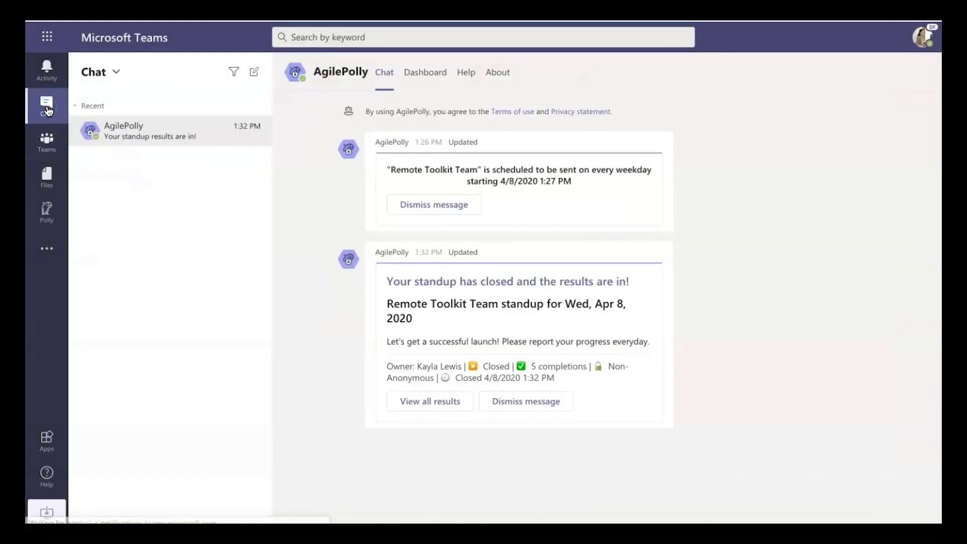
{"action": "left_click", "coordinate": [418, 403]}
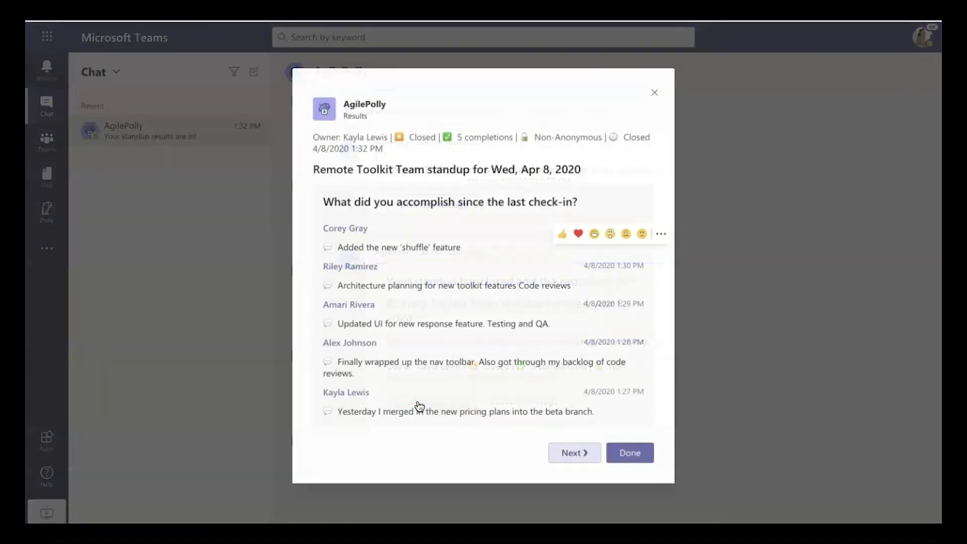
{"action": "left_click", "coordinate": [573, 452]}
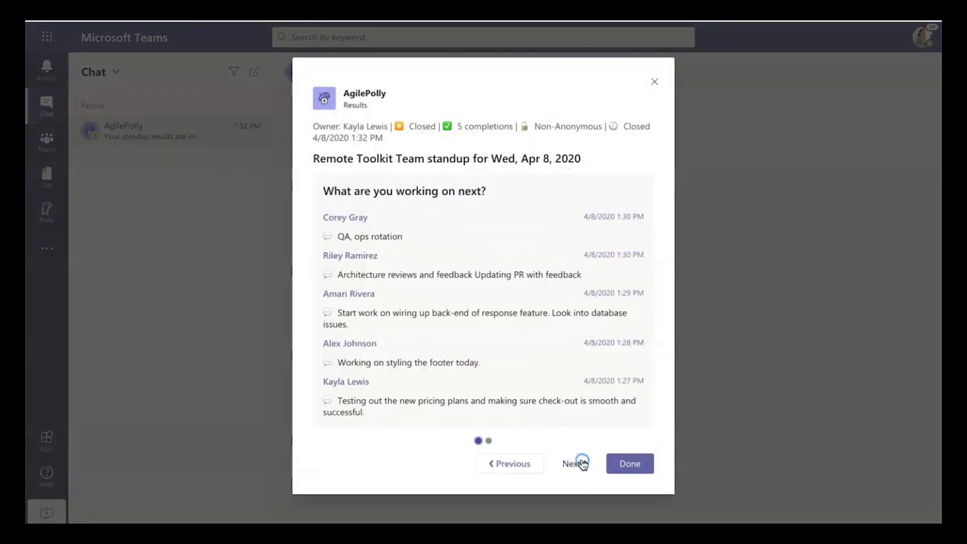
{"action": "left_click", "coordinate": [582, 463]}
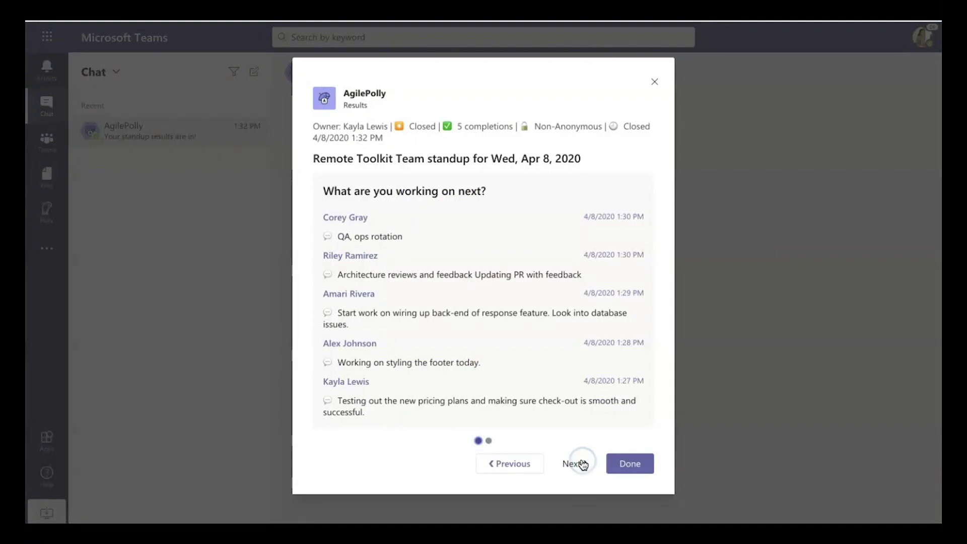
{"action": "left_click", "coordinate": [638, 458]}
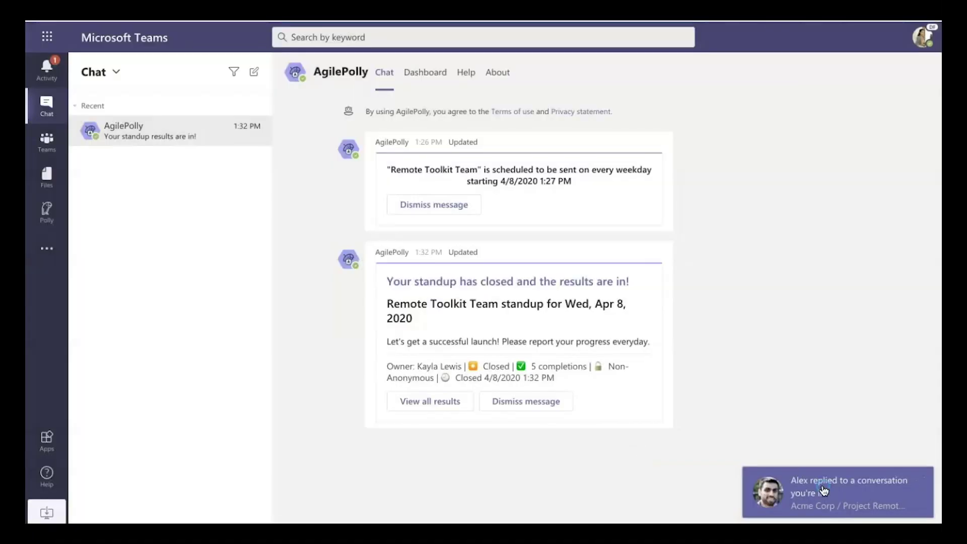
Reply "On it." to the teammate's SVG request in the Remote Toolkit Team standup thread in Project Remote Toolkit
{"action": "left_click", "coordinate": [822, 486]}
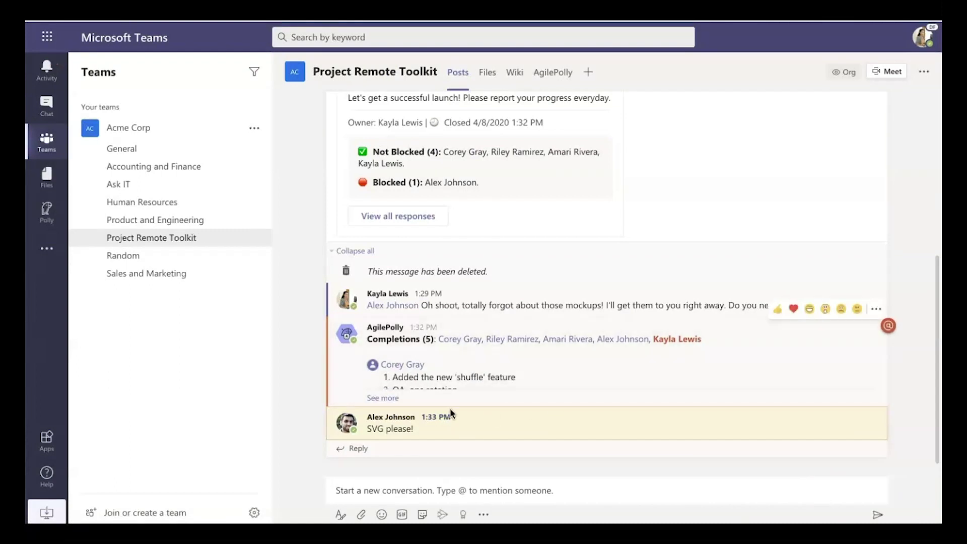
{"action": "left_click", "coordinate": [361, 448]}
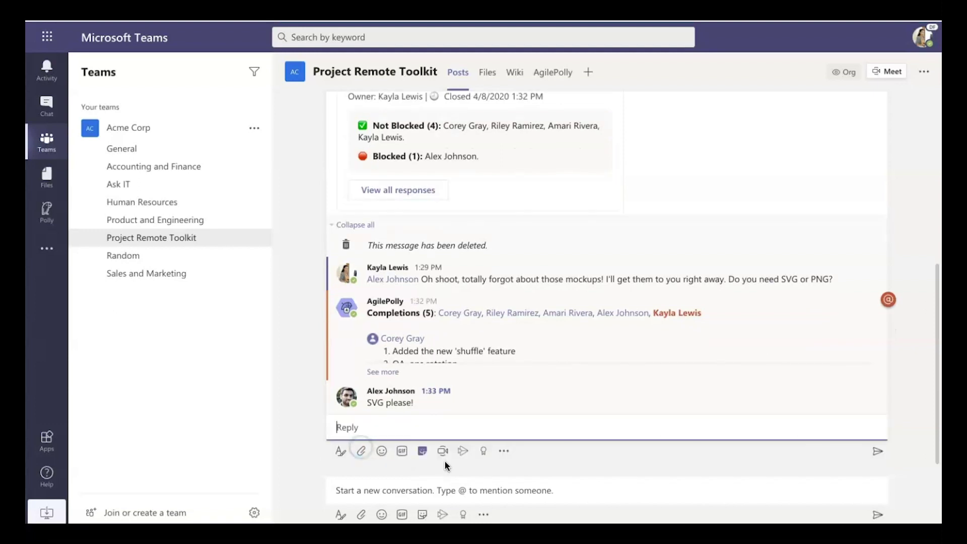
{"action": "type", "text": "On it."}
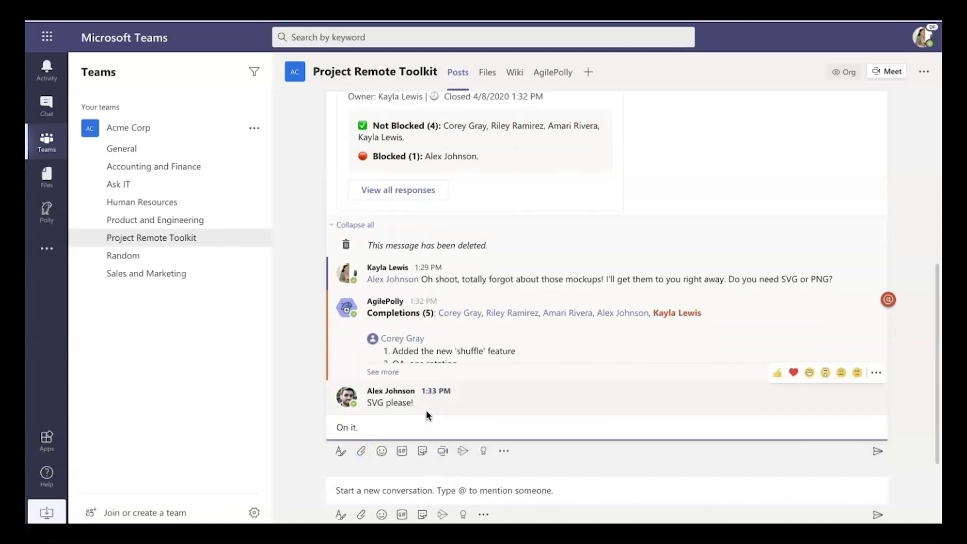
{"action": "key", "text": "Return"}
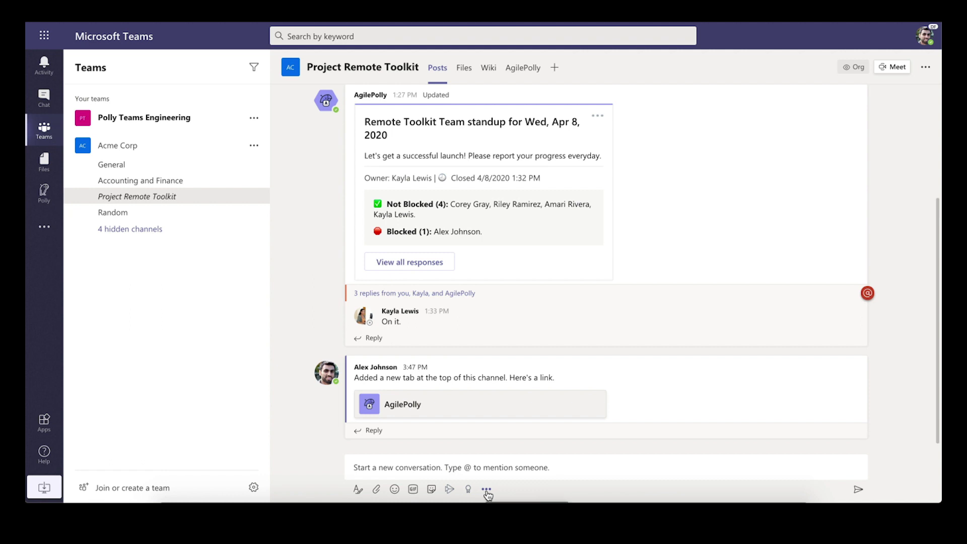
Pin the AgilePolly app to the Project Remote Toolkit channel's message composer and open its authoring dialog from there
{"action": "left_click", "coordinate": [487, 491]}
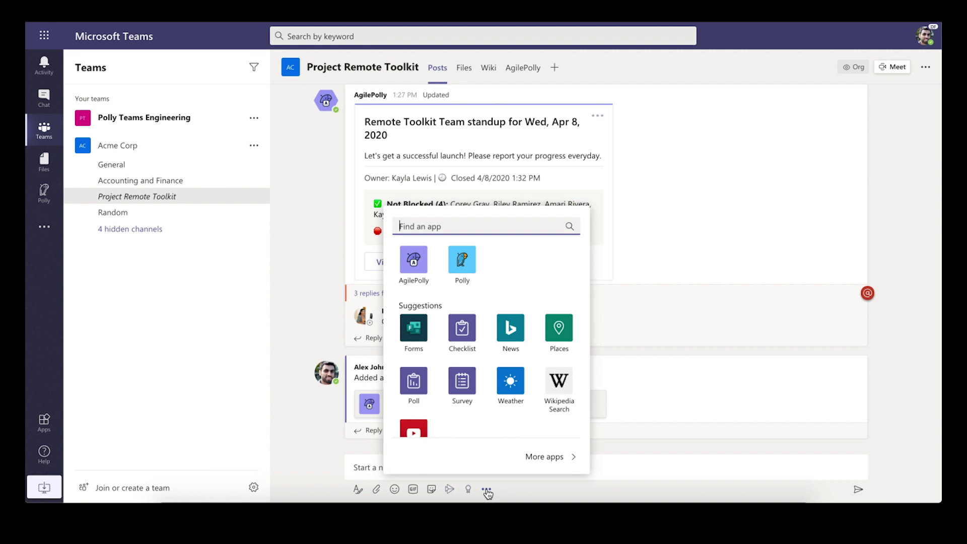
{"action": "right_click", "coordinate": [412, 276]}
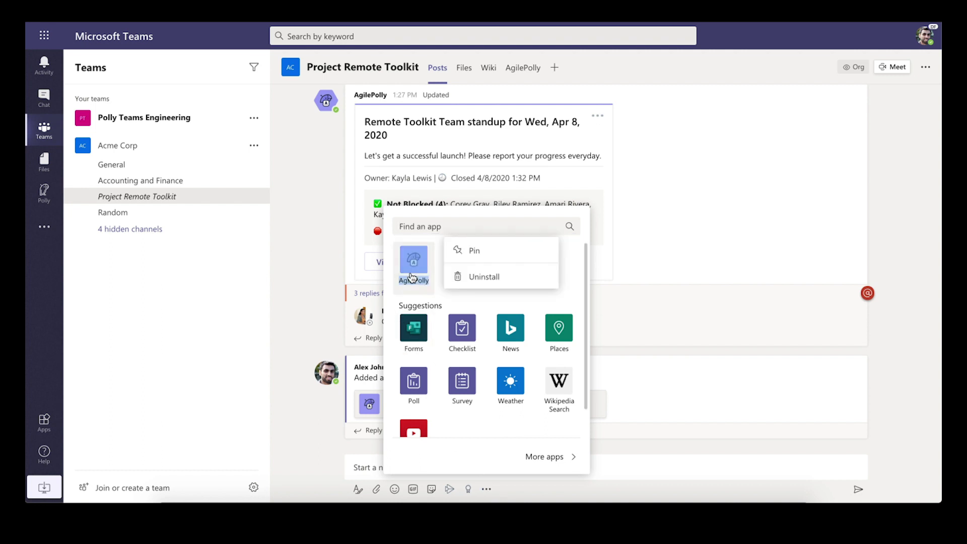
{"action": "left_click", "coordinate": [463, 257]}
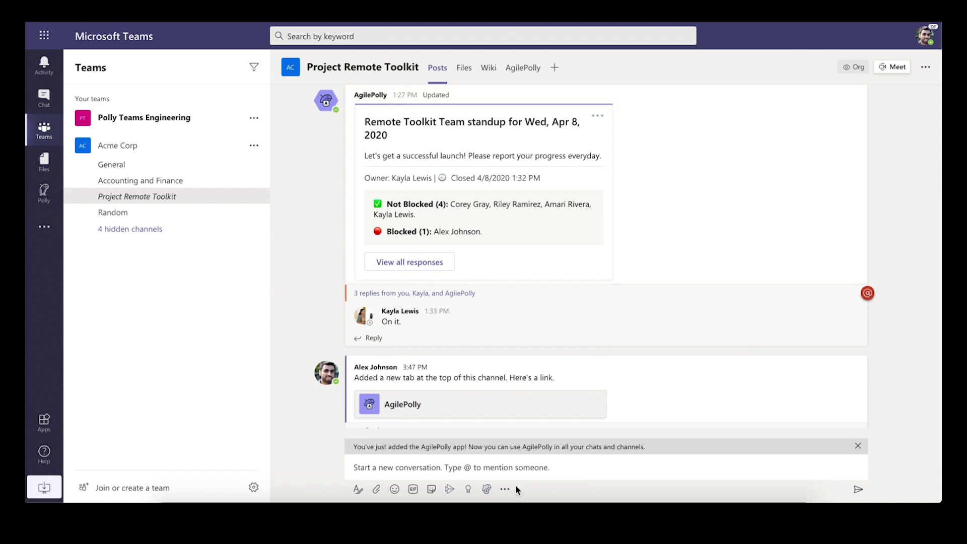
{"action": "left_click", "coordinate": [487, 490]}
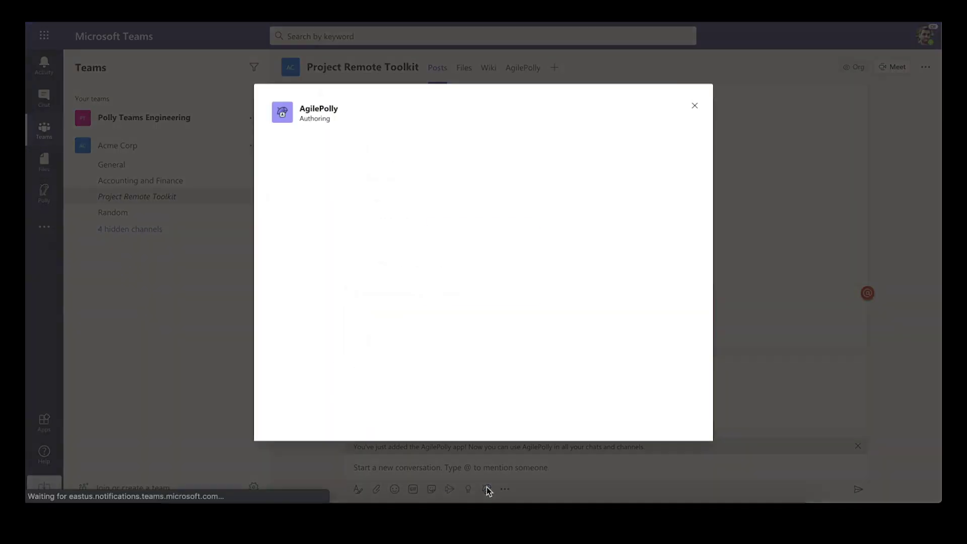